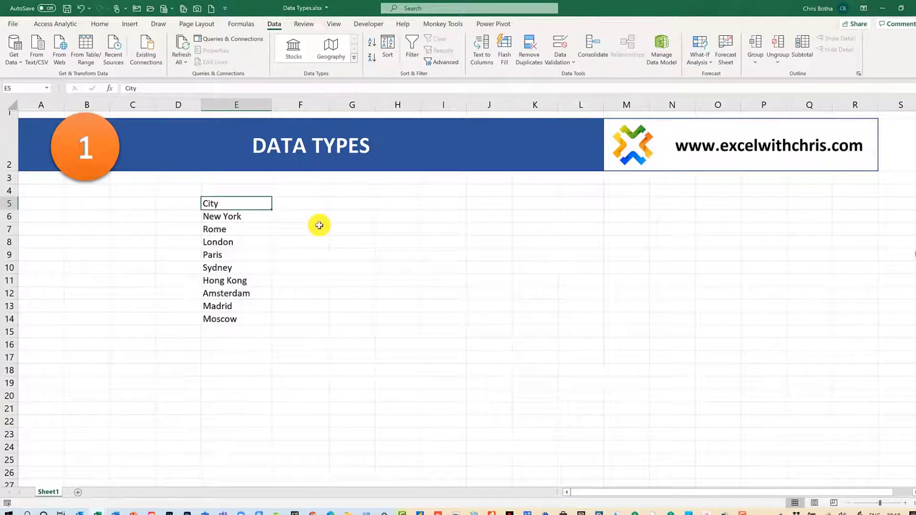
pyautogui.click(253, 206)
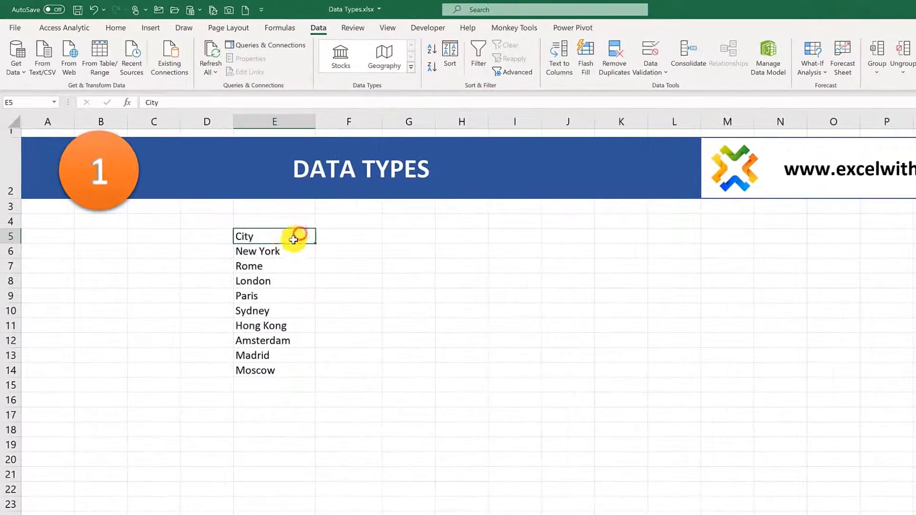
pyautogui.moveTo(285, 249); pyautogui.dragTo(283, 372)
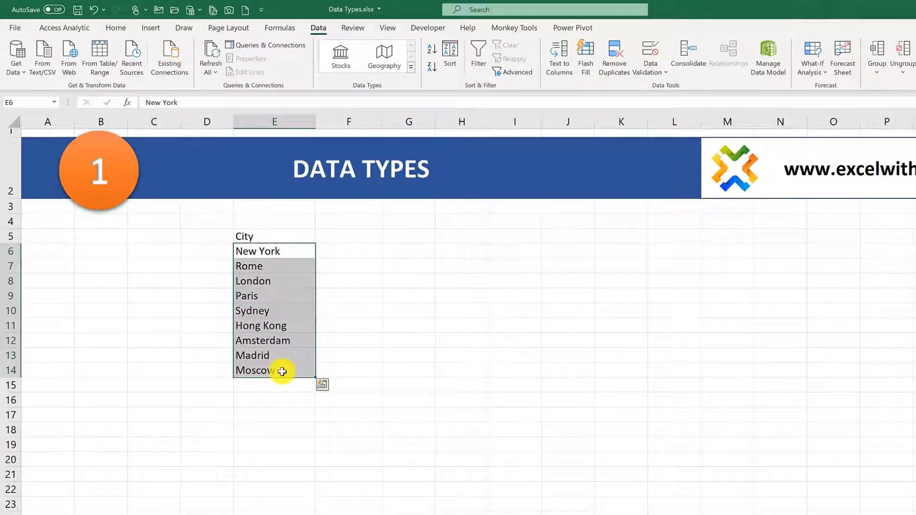
pyautogui.click(374, 370)
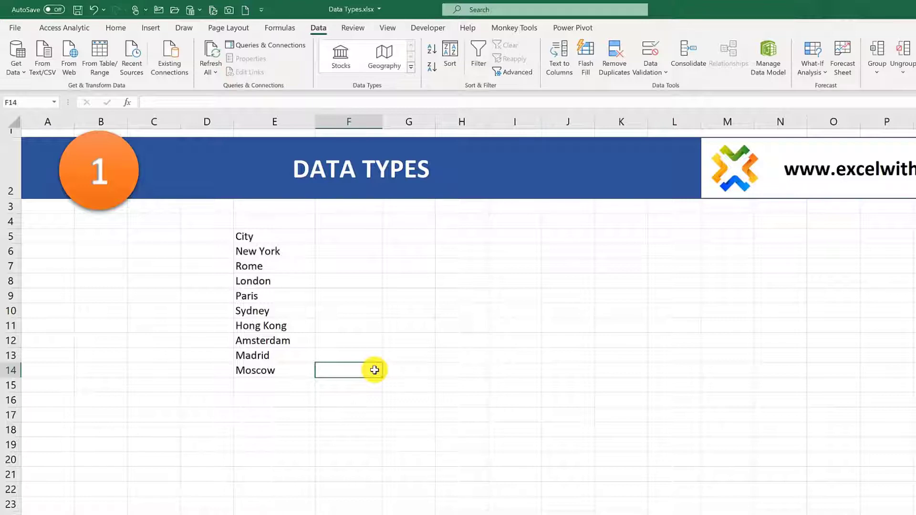
pyautogui.click(345, 280)
pyautogui.click(339, 250)
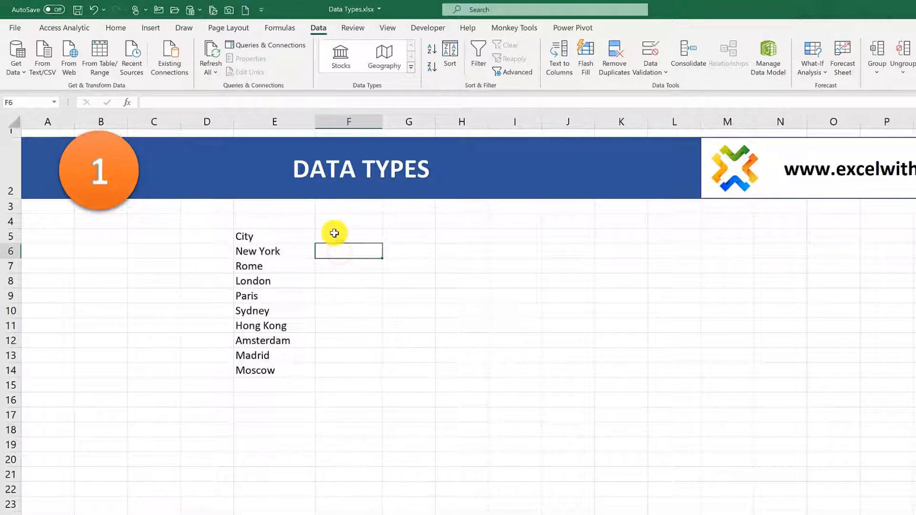
# Step: Add the column header "Population" in cell F5, next to the City header
pyautogui.click(334, 233)
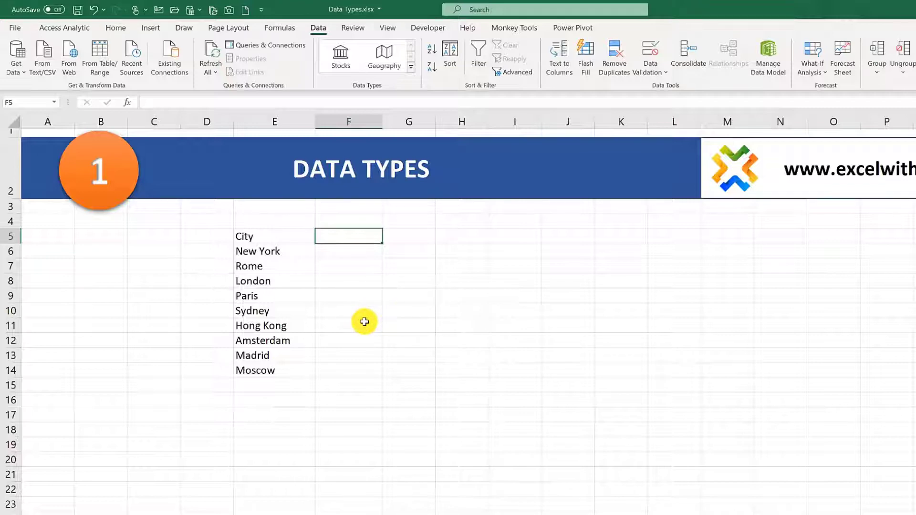
pyautogui.write('Populat')
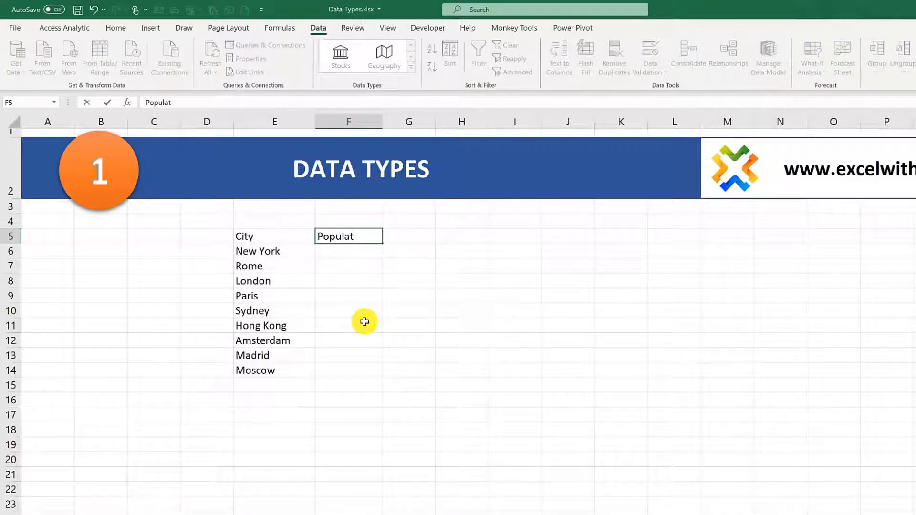
pyautogui.write('ion')
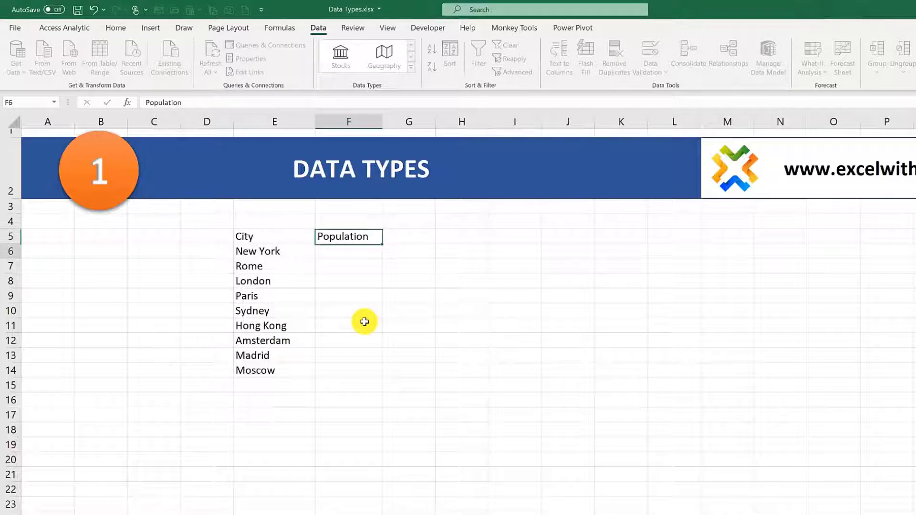
pyautogui.press('Return')
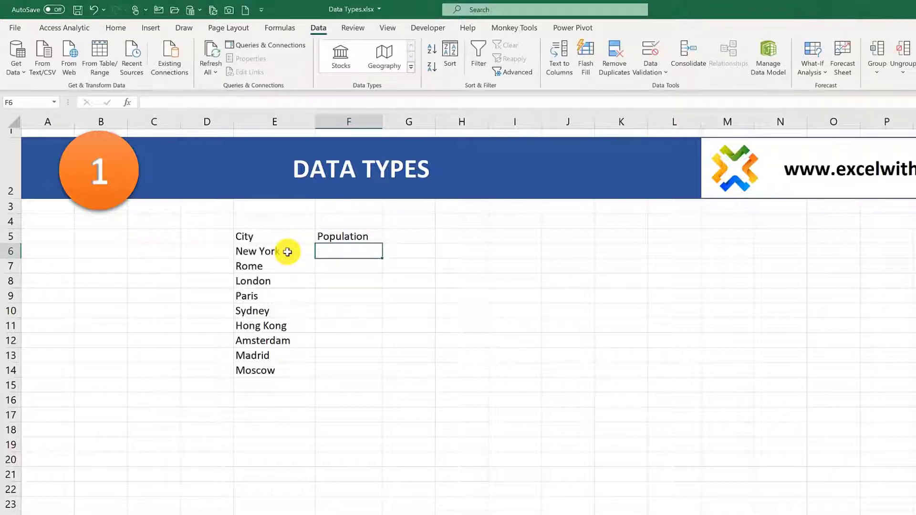
# Step: Convert the city names in E6:E14 from New York to Moscow to the Geography data type
pyautogui.moveTo(287, 252); pyautogui.dragTo(286, 368)
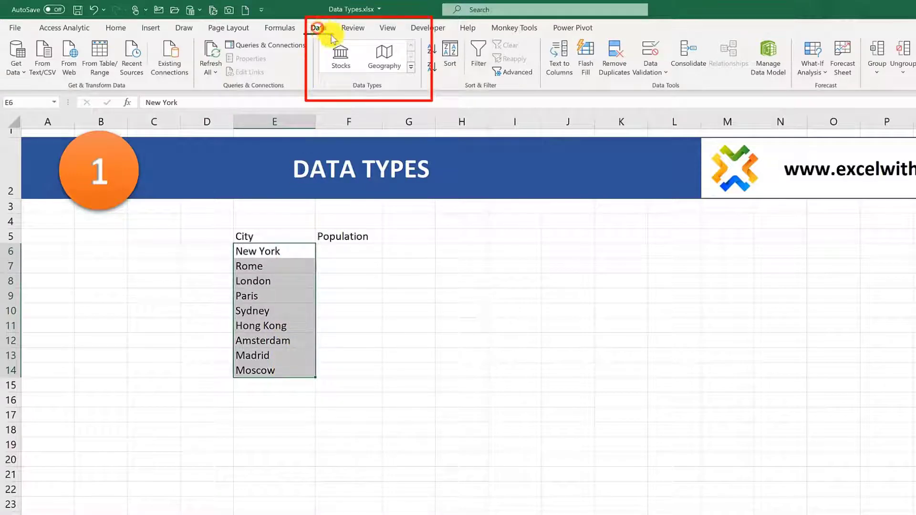
pyautogui.click(381, 63)
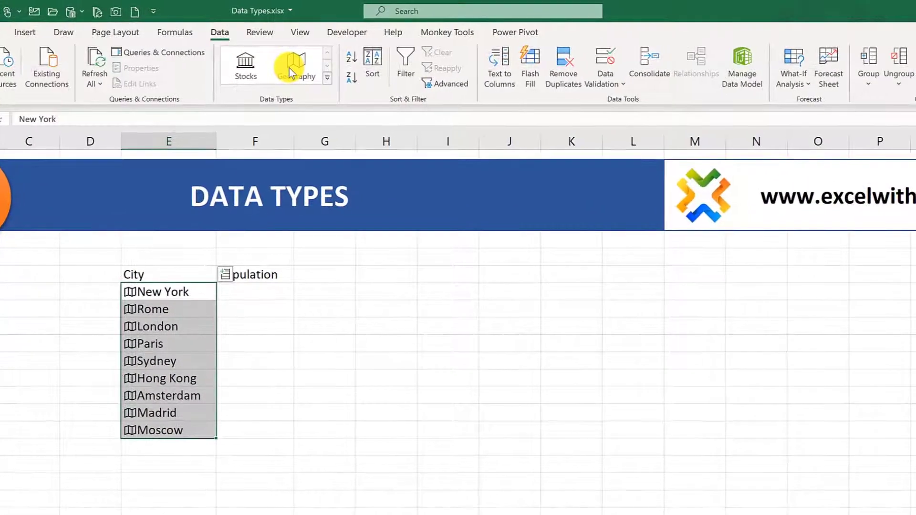
pyautogui.click(303, 314)
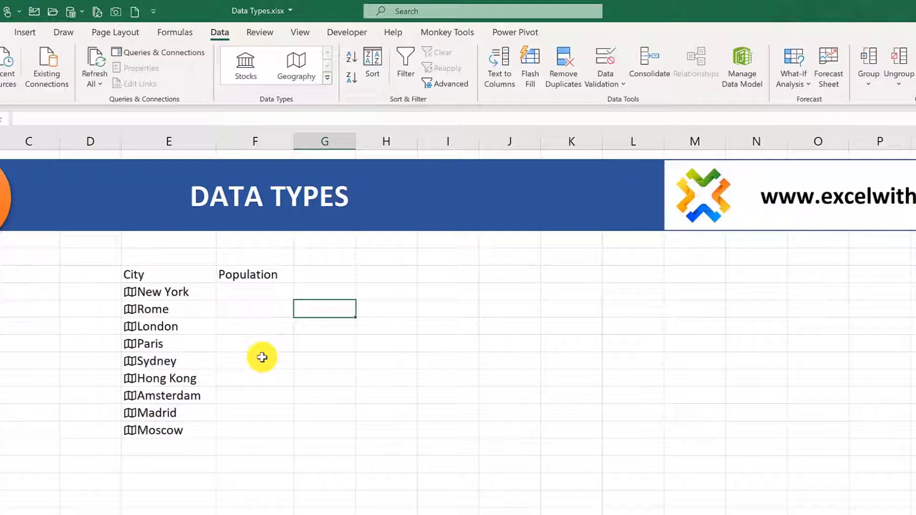
# Step: Examine the data type cards of New York and Hong Kong, then close the card
pyautogui.click(129, 293)
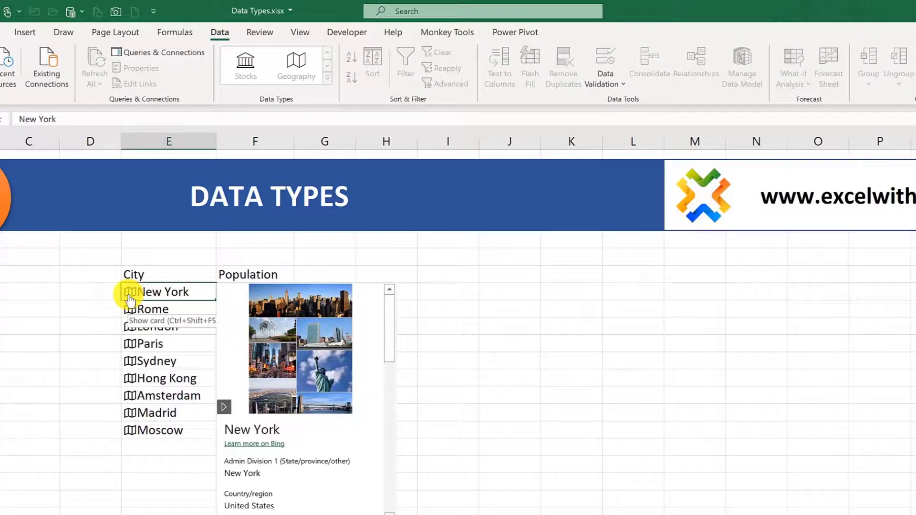
pyautogui.click(389, 323)
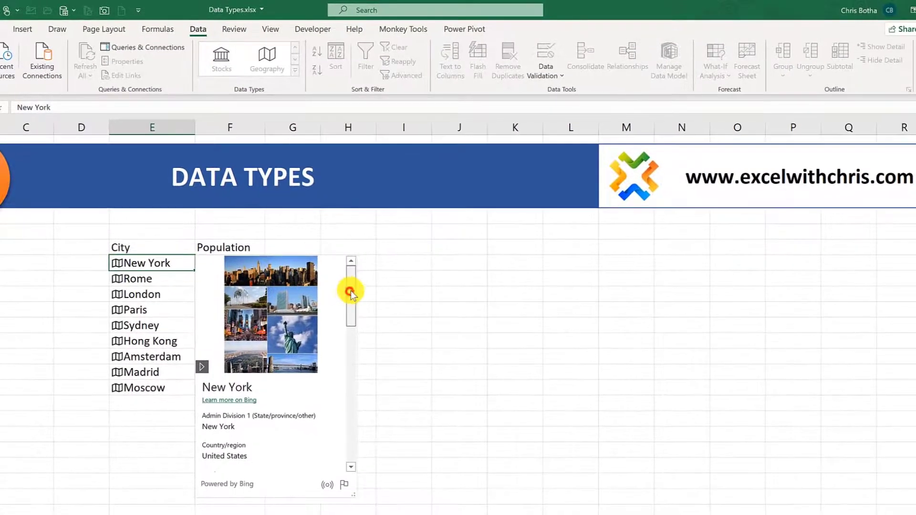
pyautogui.moveTo(351, 292)
pyautogui.mouseDown()
pyautogui.moveTo(365, 355)
pyautogui.moveTo(354, 436)
pyautogui.moveTo(350, 279)
pyautogui.mouseUp()
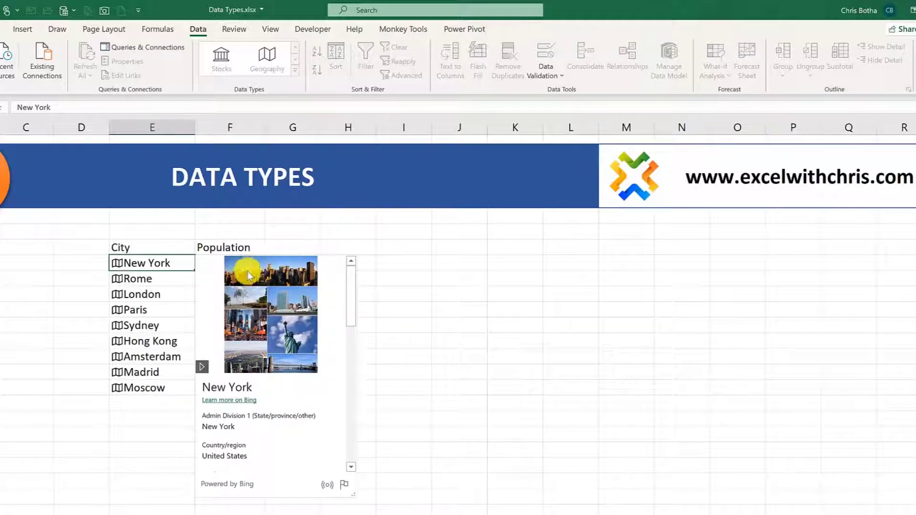
pyautogui.click(117, 347)
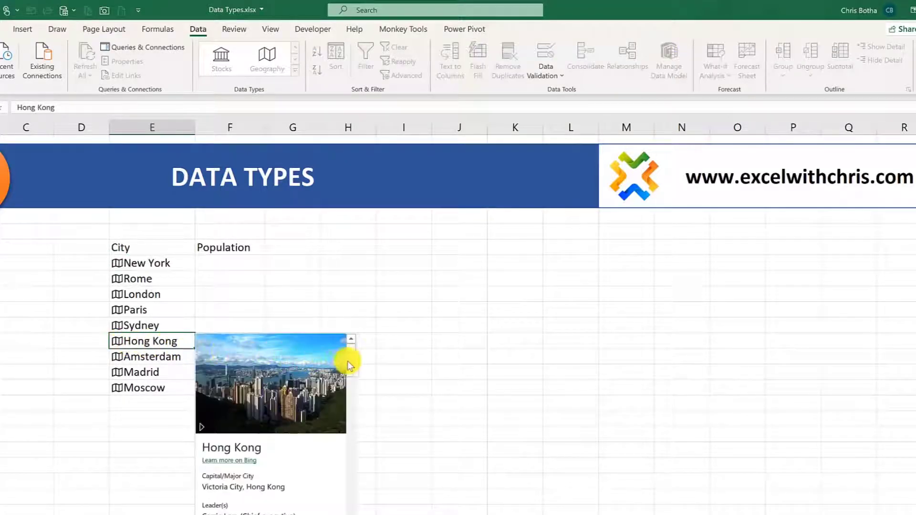
pyautogui.moveTo(350, 362)
pyautogui.mouseDown()
pyautogui.moveTo(366, 510)
pyautogui.moveTo(352, 512)
pyautogui.moveTo(341, 352)
pyautogui.mouseUp()
pyautogui.press('Escape')
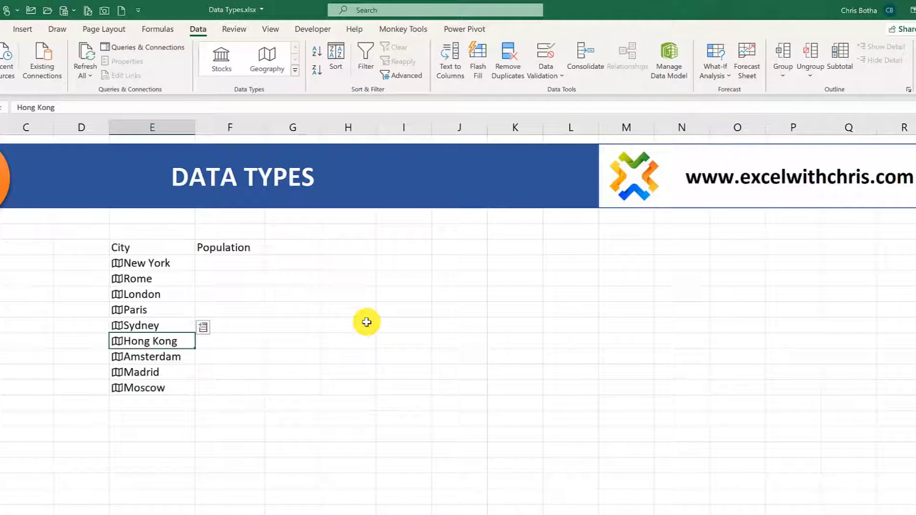
pyautogui.click(230, 262)
pyautogui.click(230, 278)
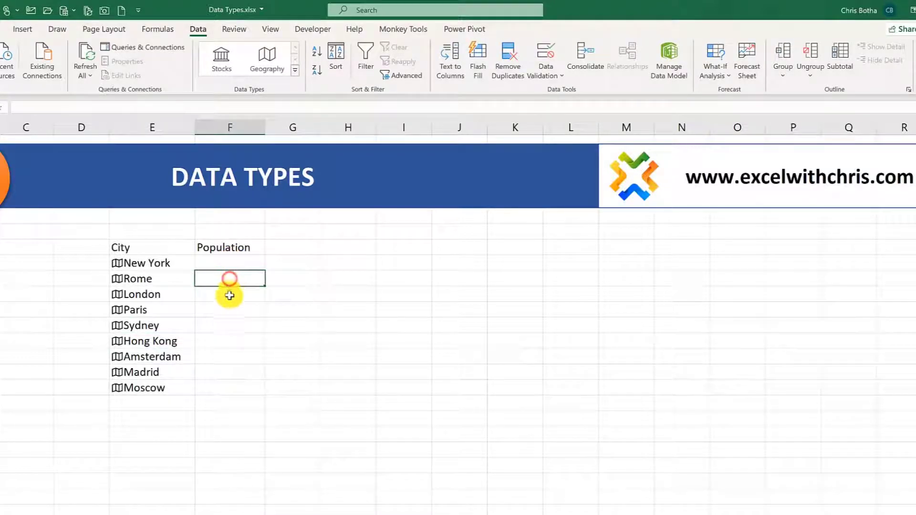
pyautogui.click(230, 298)
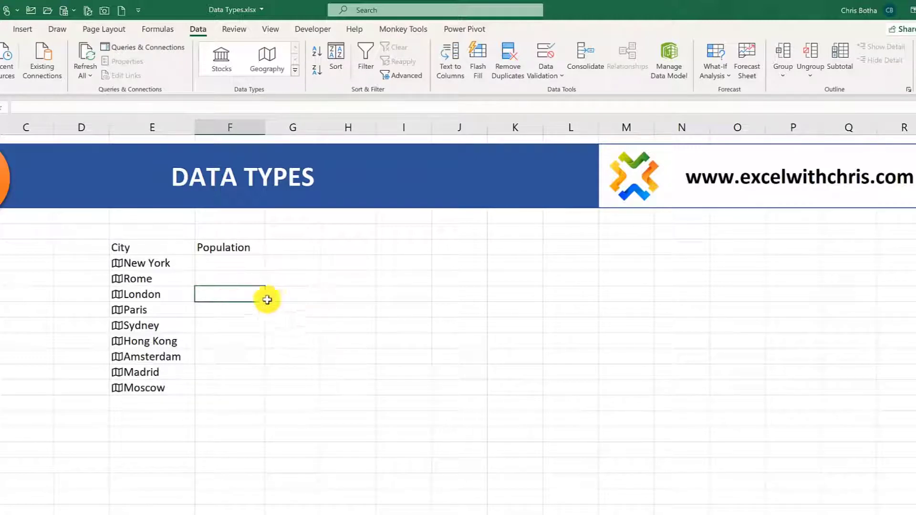
# Step: Enter the formula =E6.Population in F6 to retrieve New York's population from its Geography data
pyautogui.click(220, 264)
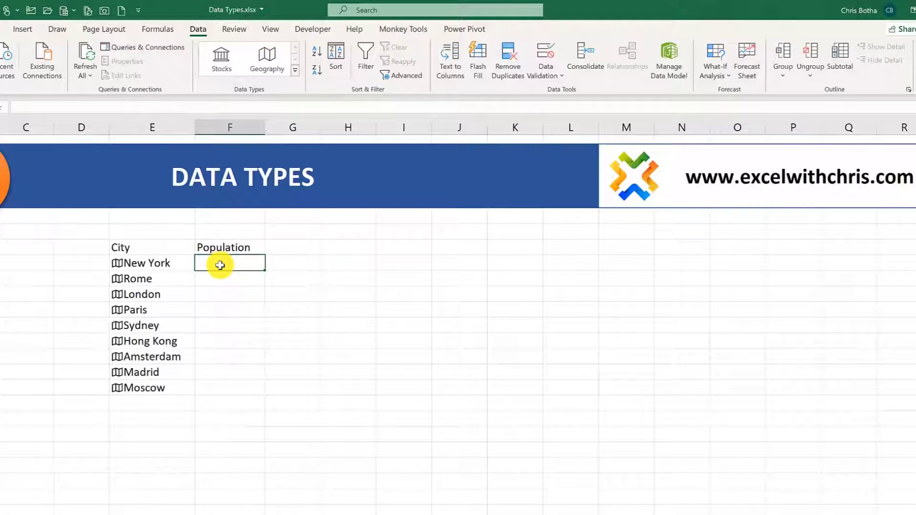
pyautogui.write('=')
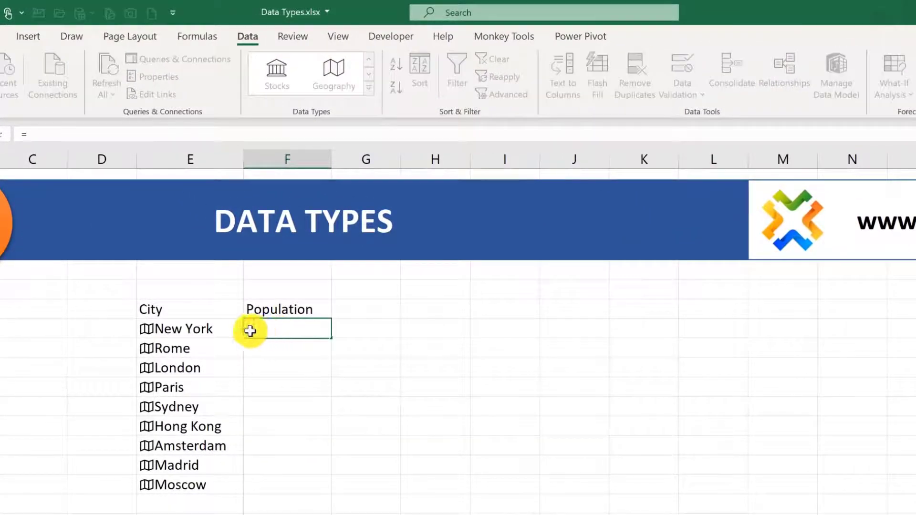
pyautogui.click(209, 330)
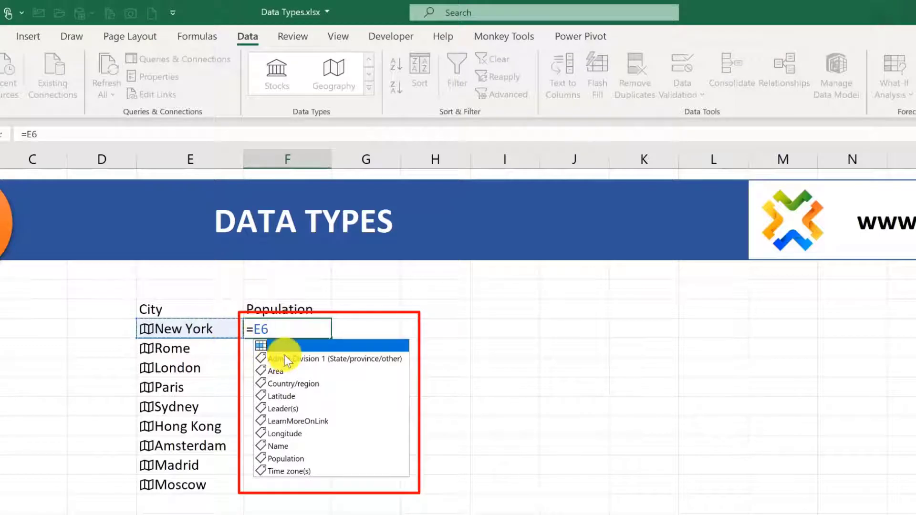
pyautogui.click(296, 459)
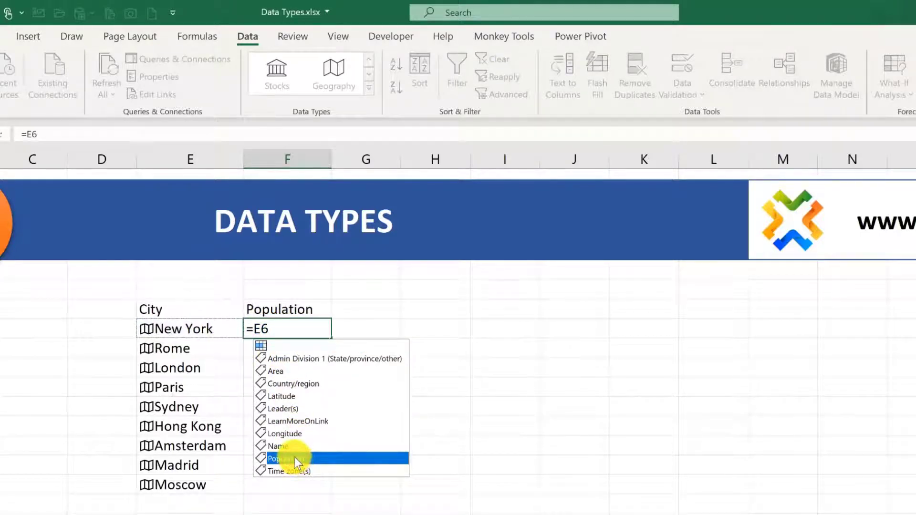
pyautogui.doubleClick(294, 458)
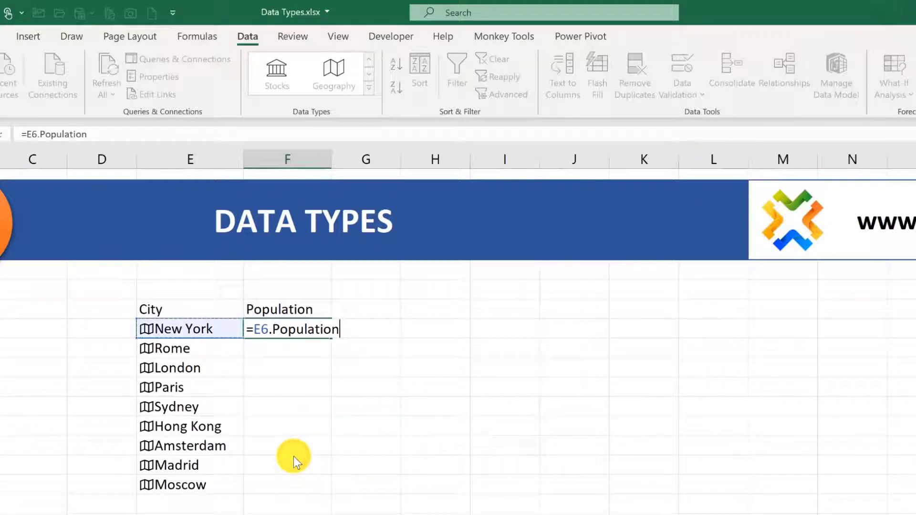
pyautogui.press('Return')
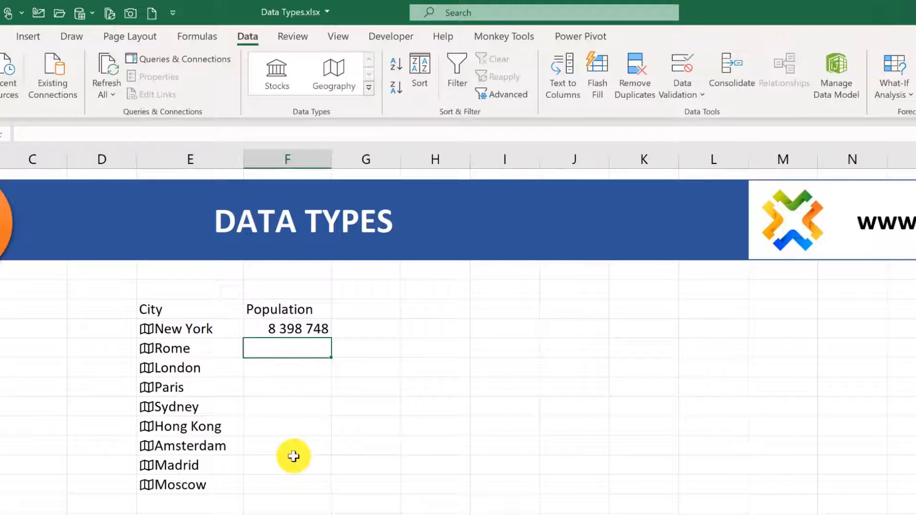
# Step: Fill the population formula from F6 down to F14 for all the remaining cities
pyautogui.click(298, 328)
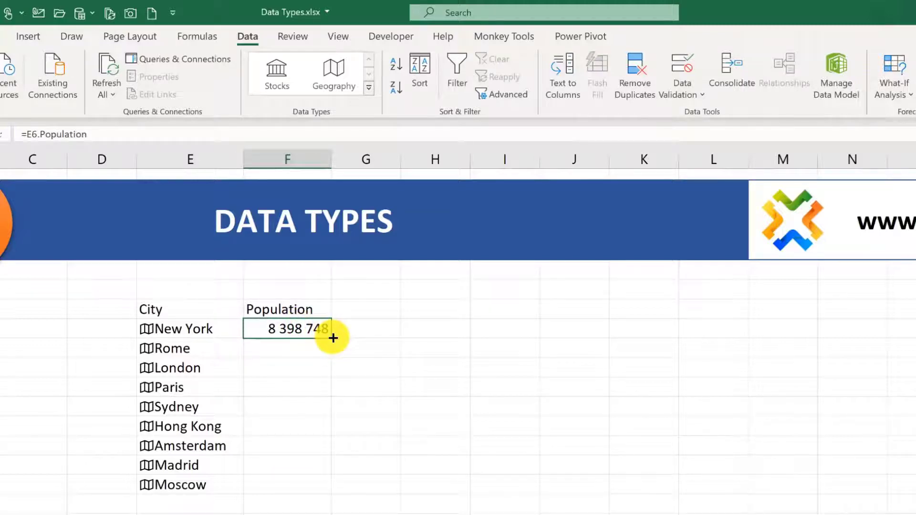
pyautogui.doubleClick(333, 338)
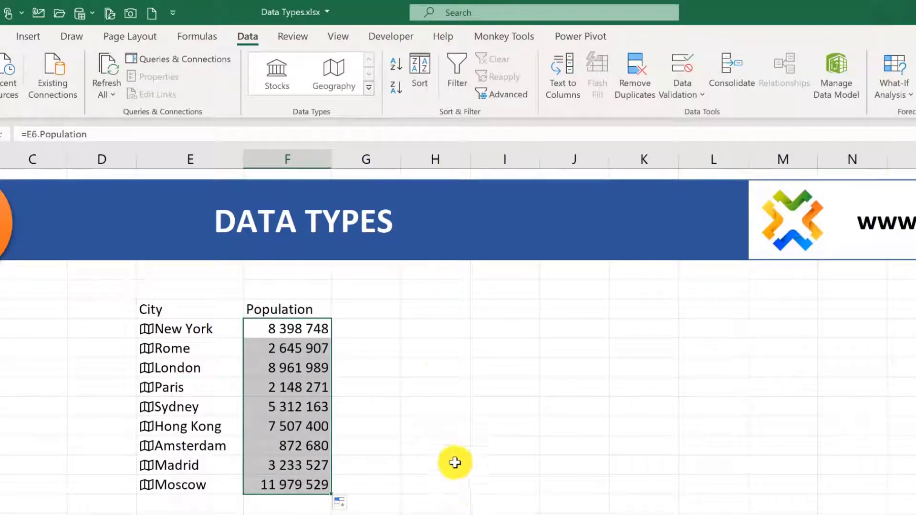
pyautogui.click(440, 365)
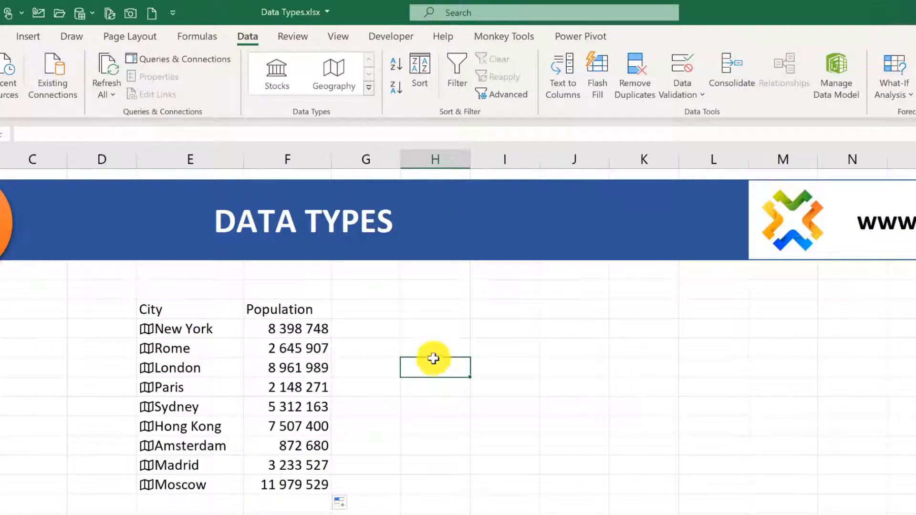
# Step: Add the column header "Mayor" in cell G5, next to the Population header
pyautogui.click(359, 307)
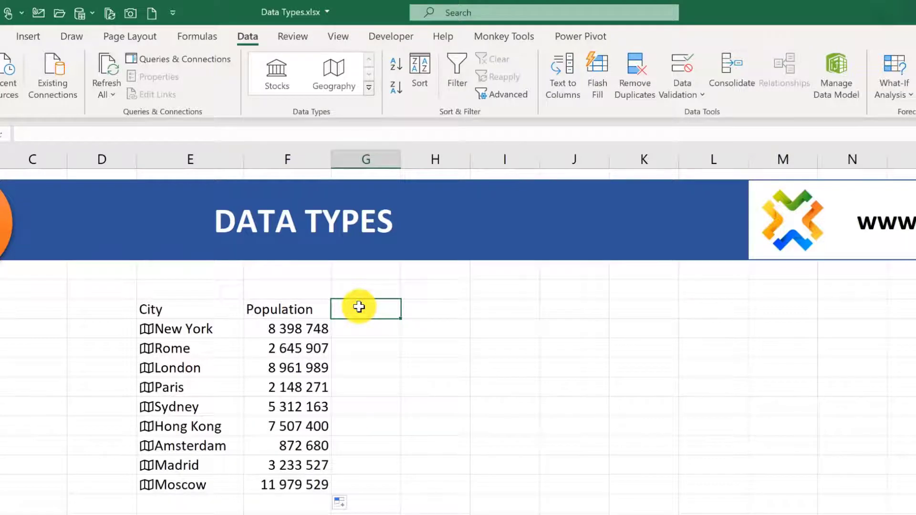
pyautogui.write('Ma')
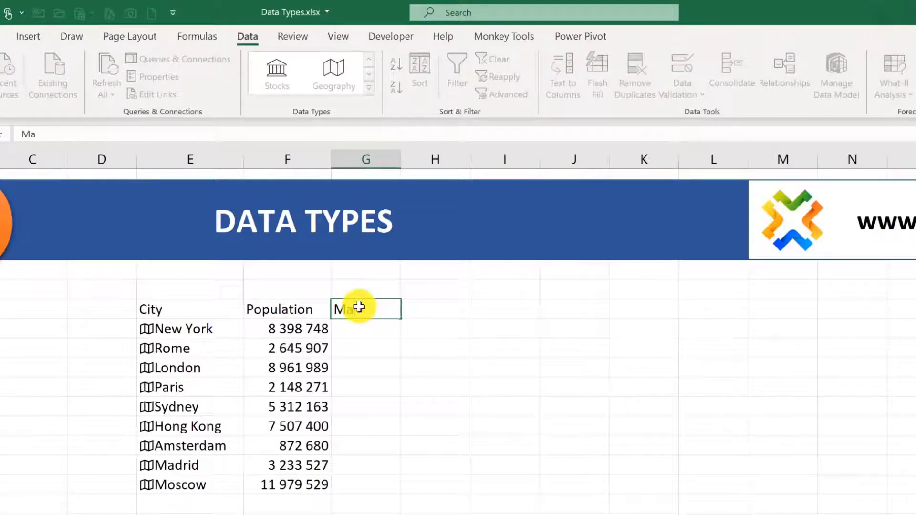
pyautogui.write('yor')
pyautogui.press('Return')
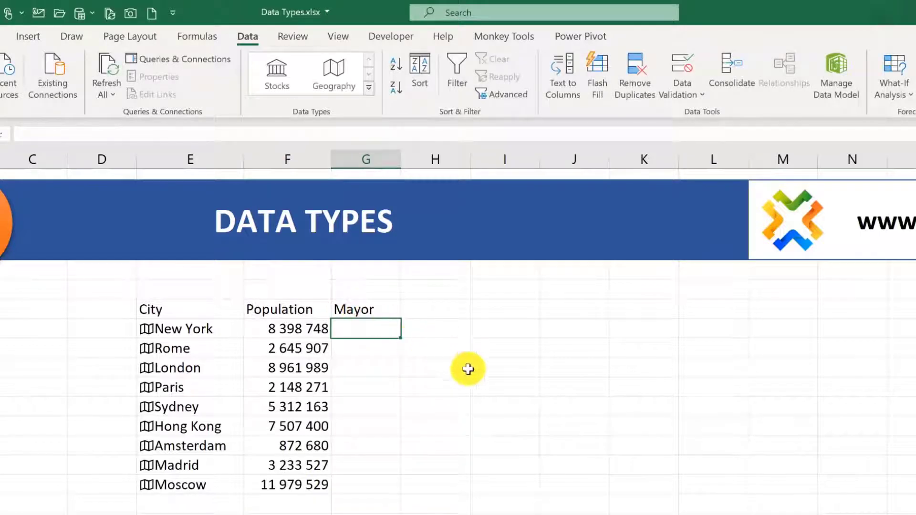
# Step: Enter the formula =E6.[Leader(s)] in G6 for New York and fill it down to G14 for the other cities
pyautogui.write('=')
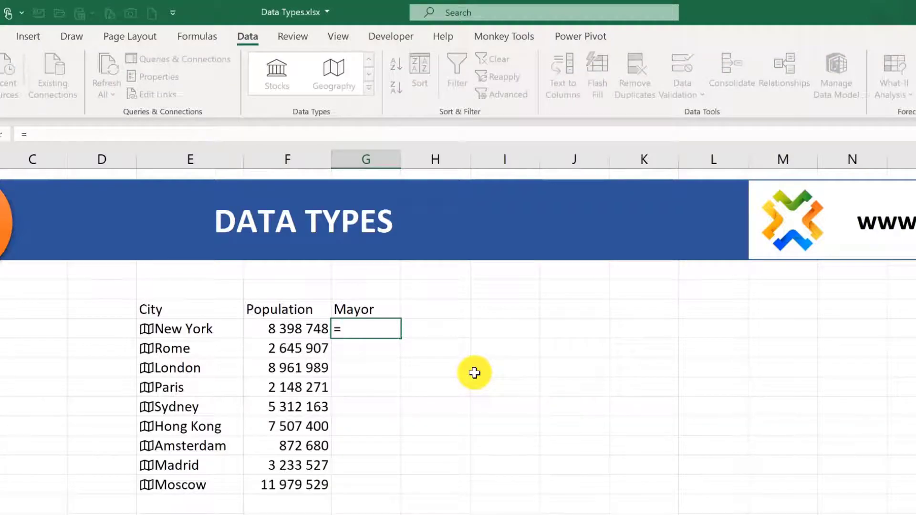
pyautogui.click(223, 326)
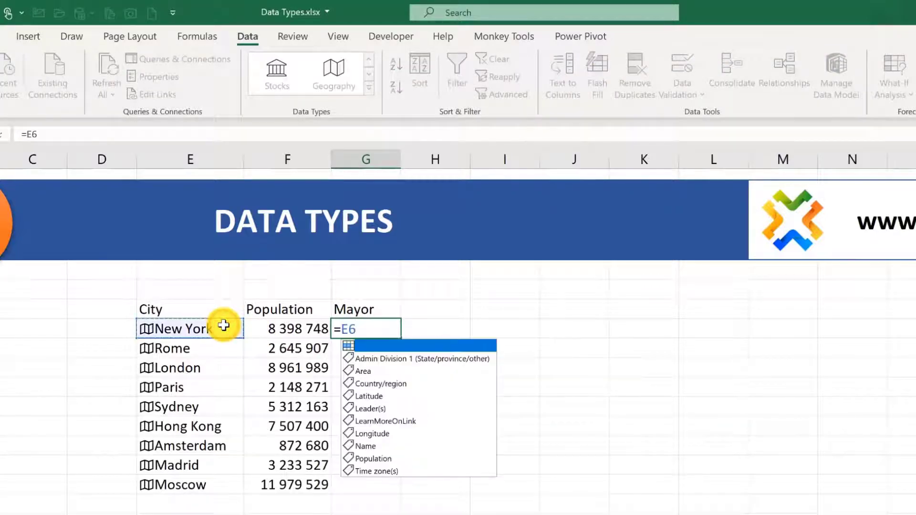
pyautogui.click(377, 408)
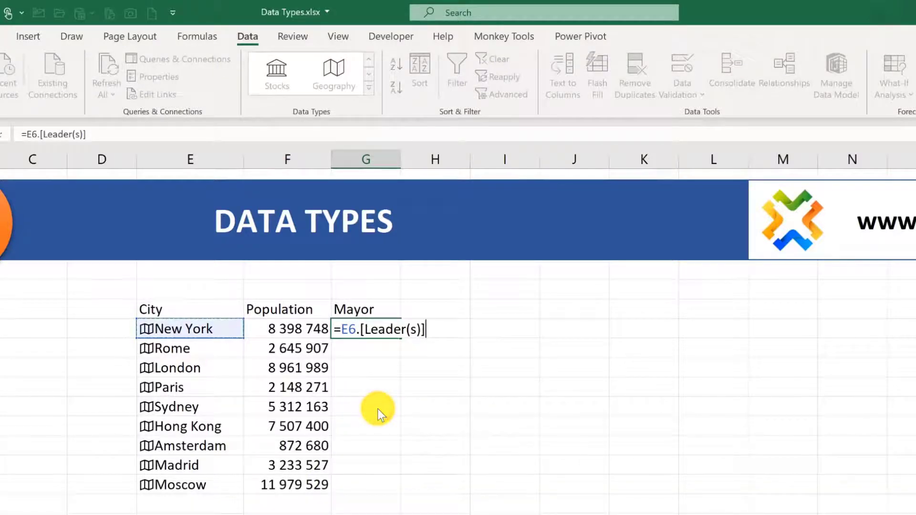
pyautogui.press('Return')
pyautogui.click(393, 331)
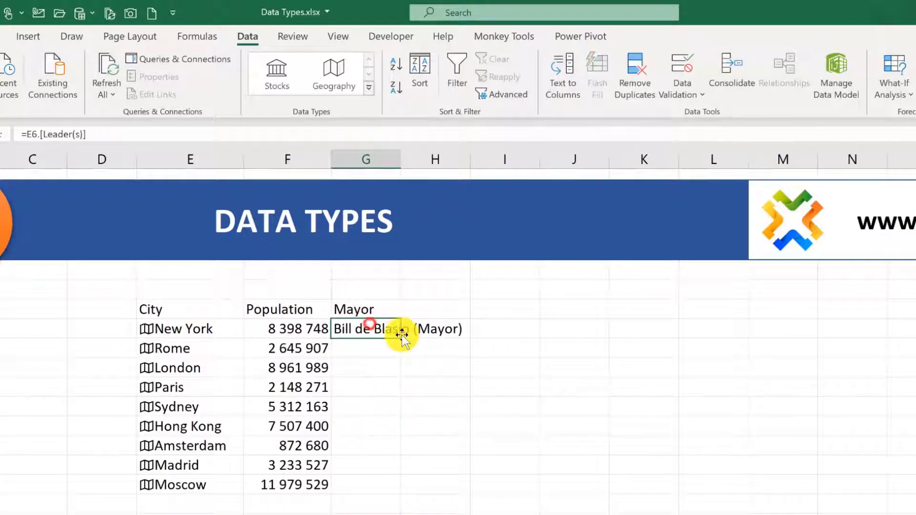
pyautogui.doubleClick(402, 334)
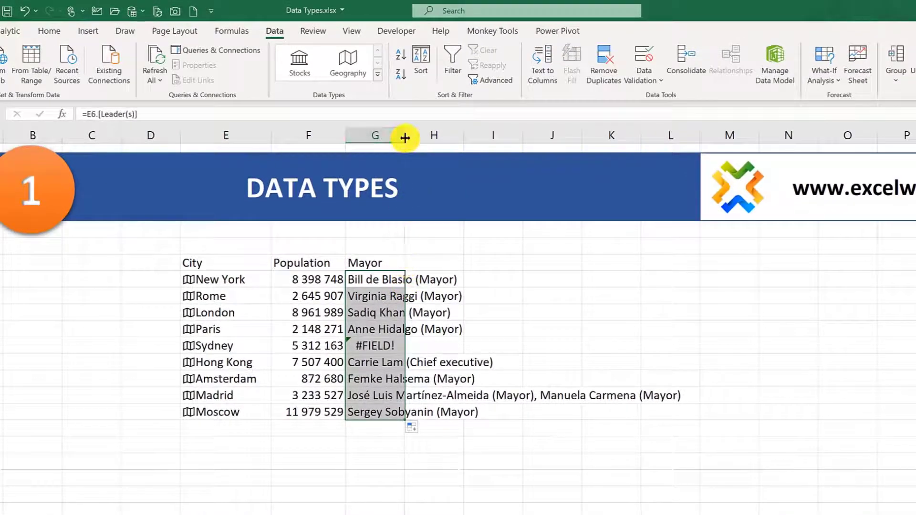
# Step: Widen column G and wrap the text in the mayor cells G6:G14 so long entries fit inside the column
pyautogui.moveTo(405, 137); pyautogui.dragTo(487, 139)
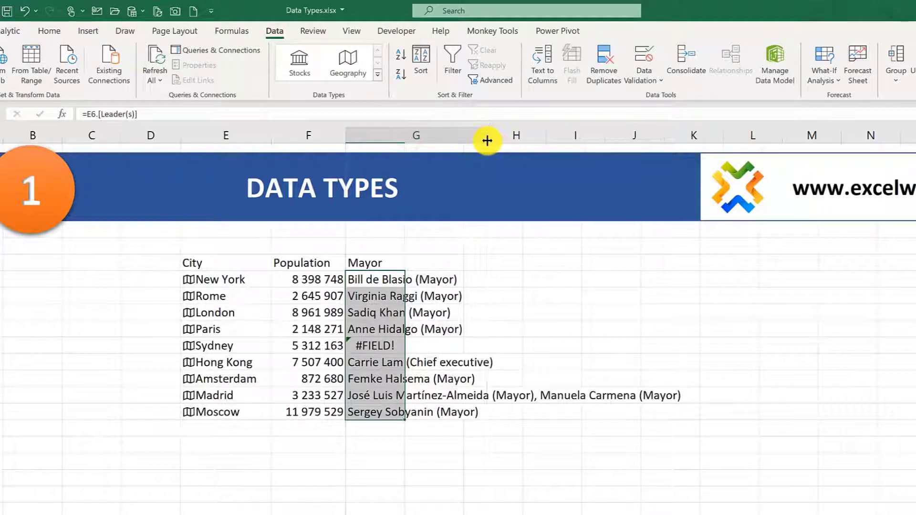
pyautogui.moveTo(403, 279); pyautogui.dragTo(418, 411)
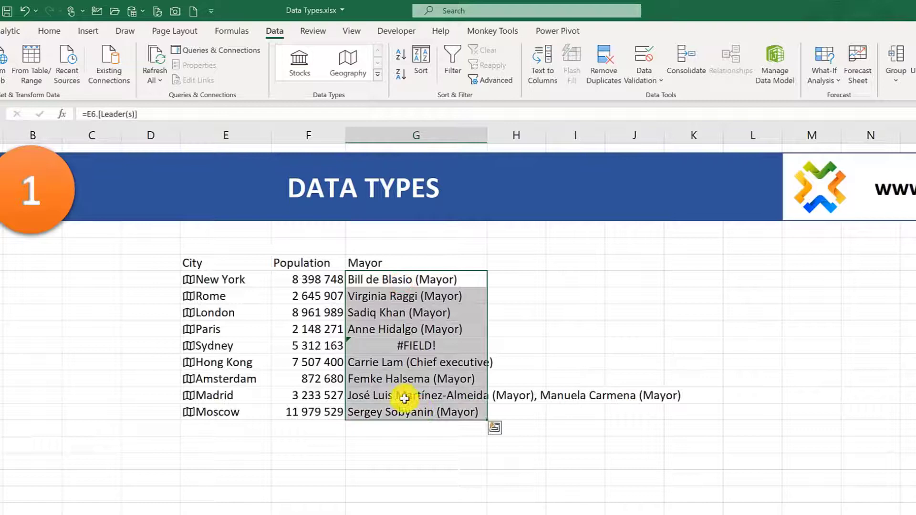
pyautogui.click(50, 33)
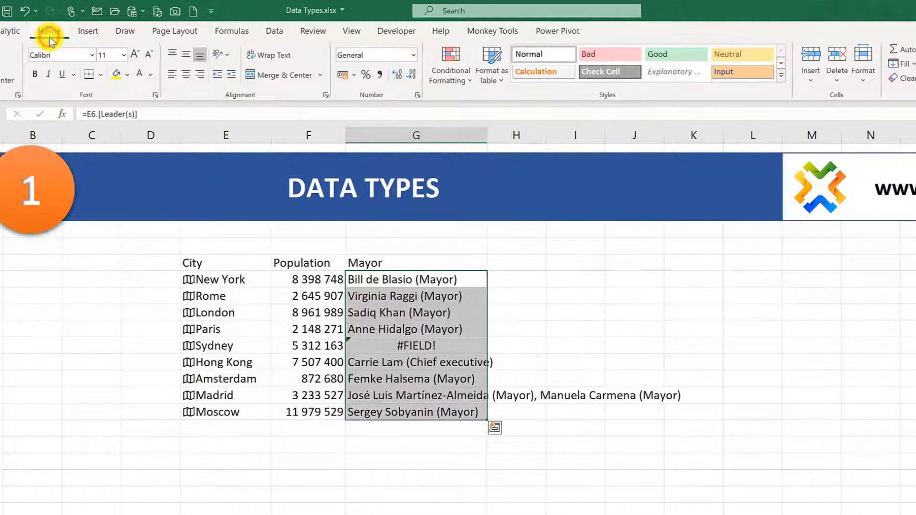
pyautogui.click(282, 56)
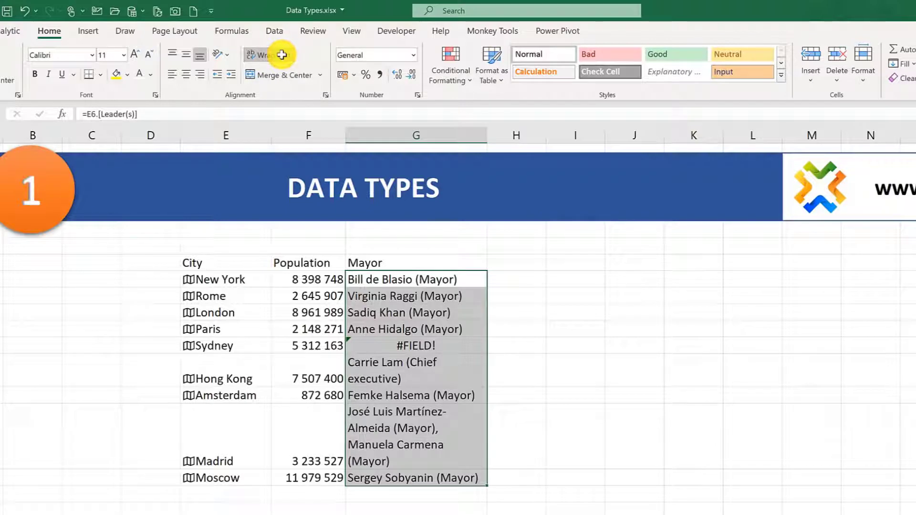
pyautogui.click(405, 434)
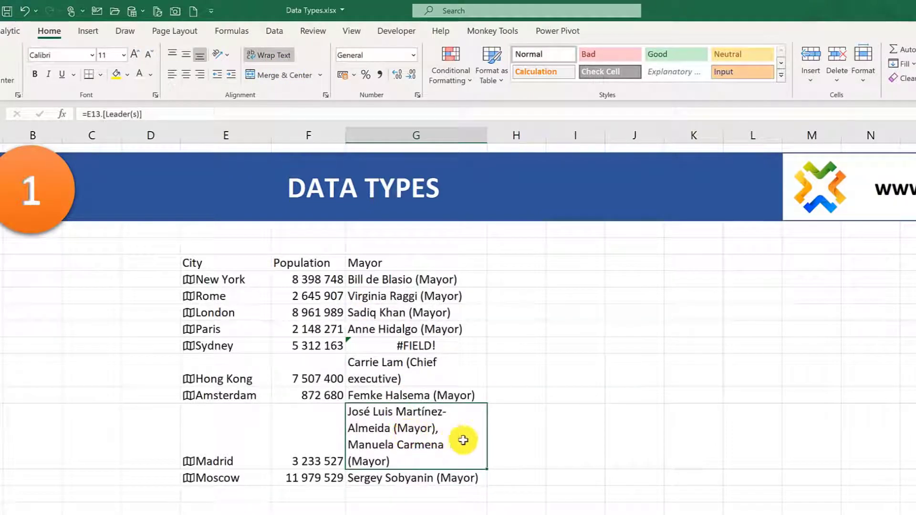
pyautogui.click(520, 447)
pyautogui.click(562, 448)
pyautogui.click(619, 451)
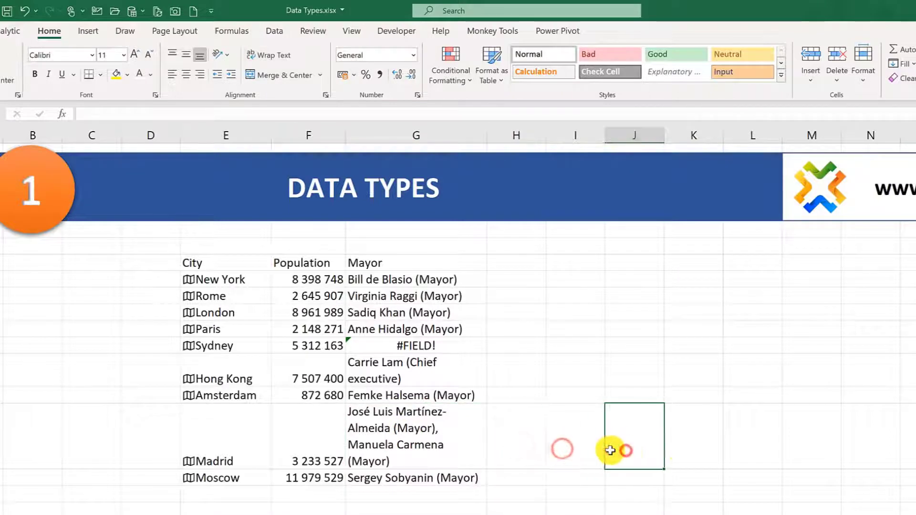
# Step: Wrap New York's mayor formula in G6 in an error check, making it =IFERROR(E6.[Leader(s)],"")
pyautogui.click(416, 446)
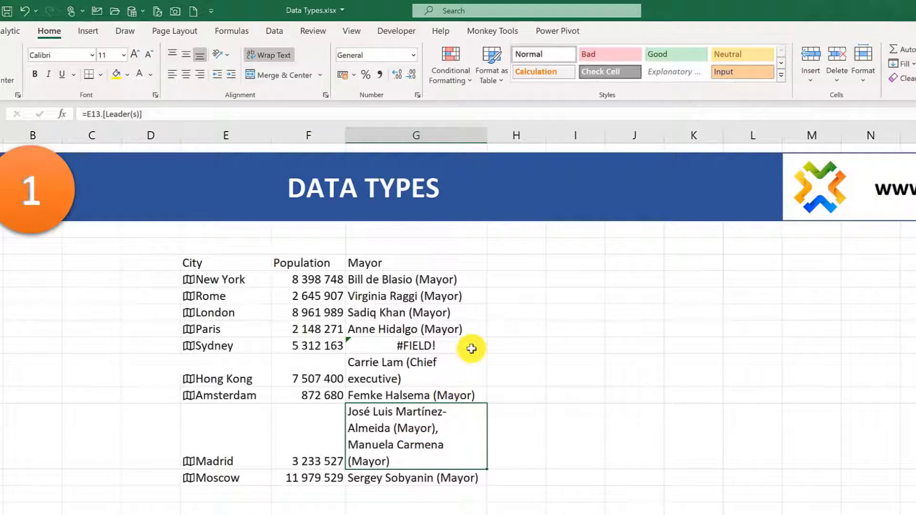
pyautogui.press('Up')
pyautogui.press('Up')
pyautogui.press('Up')
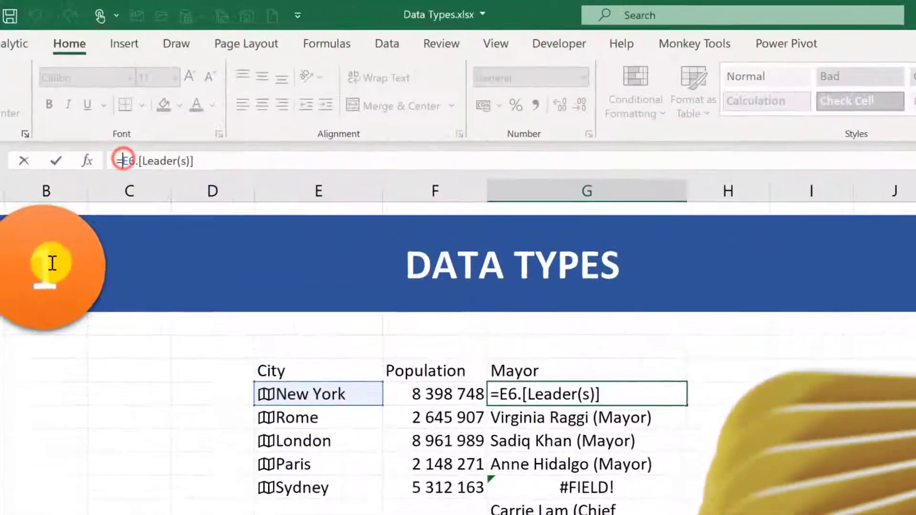
pyautogui.write('iferror')
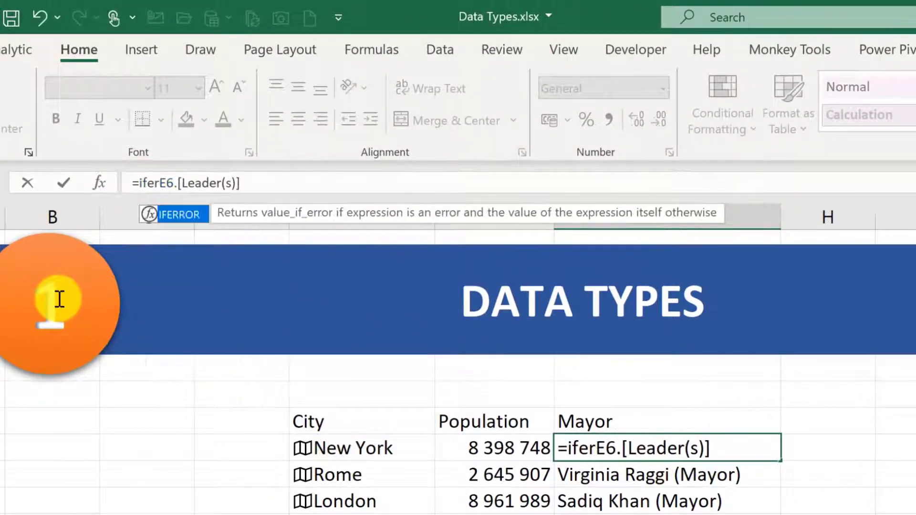
pyautogui.write('(')
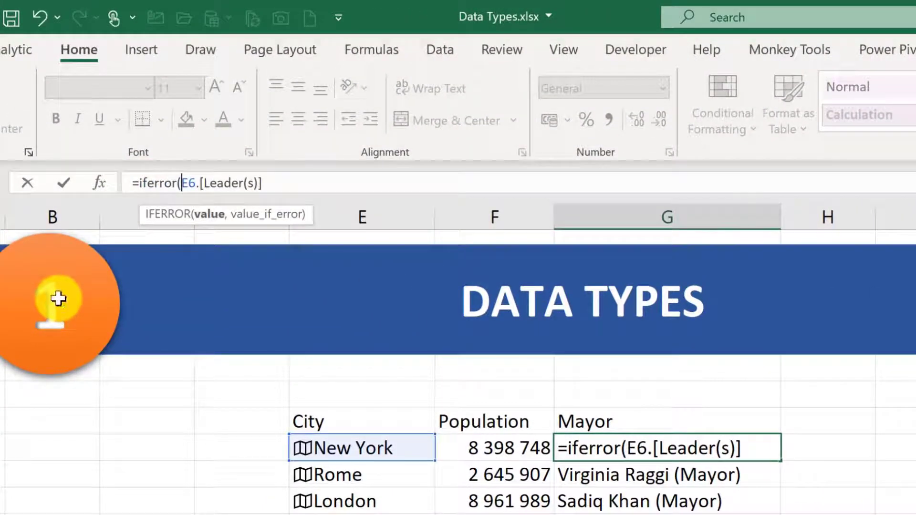
pyautogui.click(277, 174)
pyautogui.write(',')
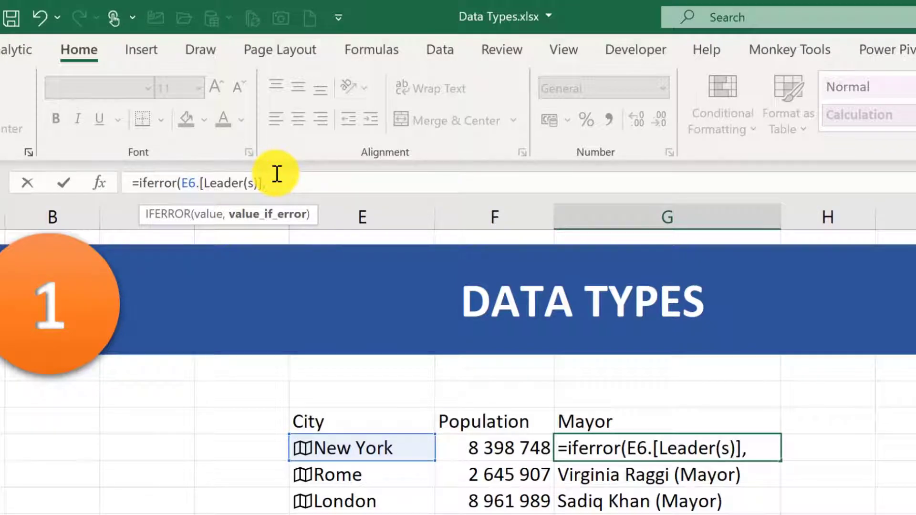
pyautogui.write('"")')
pyautogui.press('Return')
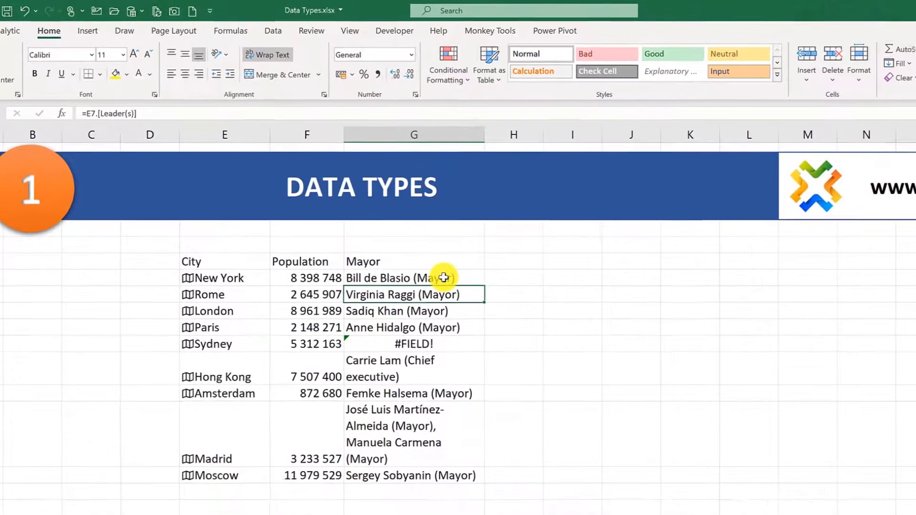
# Step: Fill the IFERROR formula from G6 down to G14 for all the other cities
pyautogui.click(717, 447)
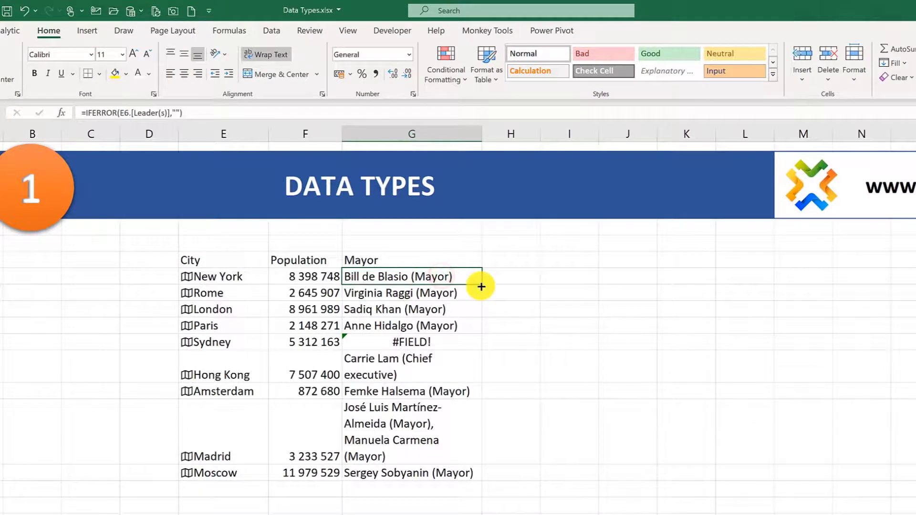
pyautogui.doubleClick(481, 285)
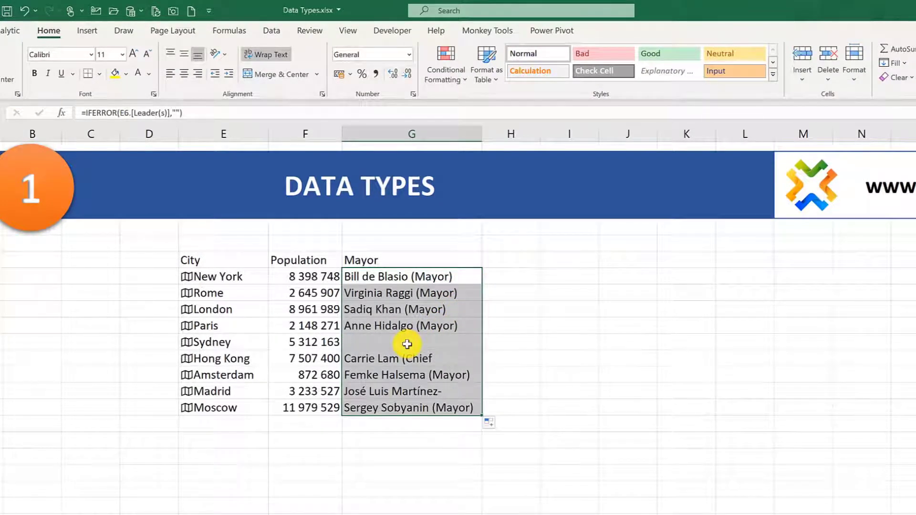
pyautogui.click(407, 344)
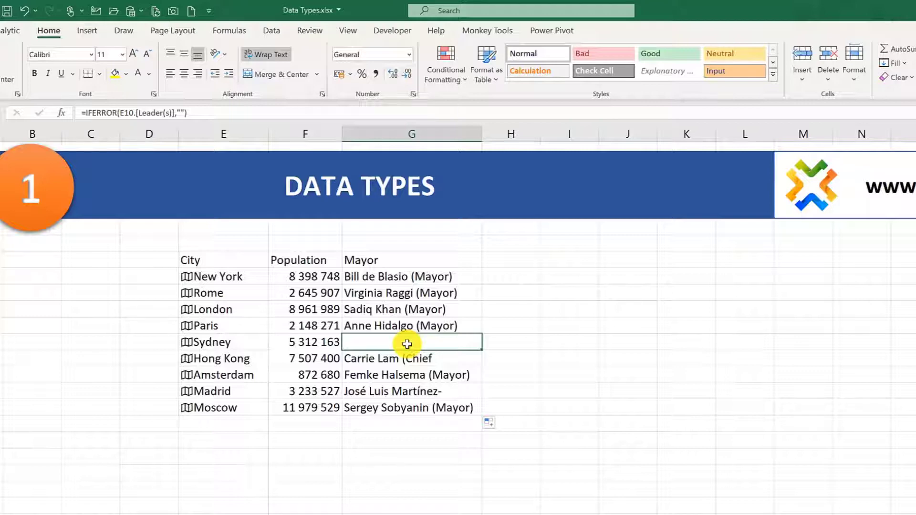
# Step: Convert the city data in E5:G14 into a table that uses its first row as headers
pyautogui.click(402, 275)
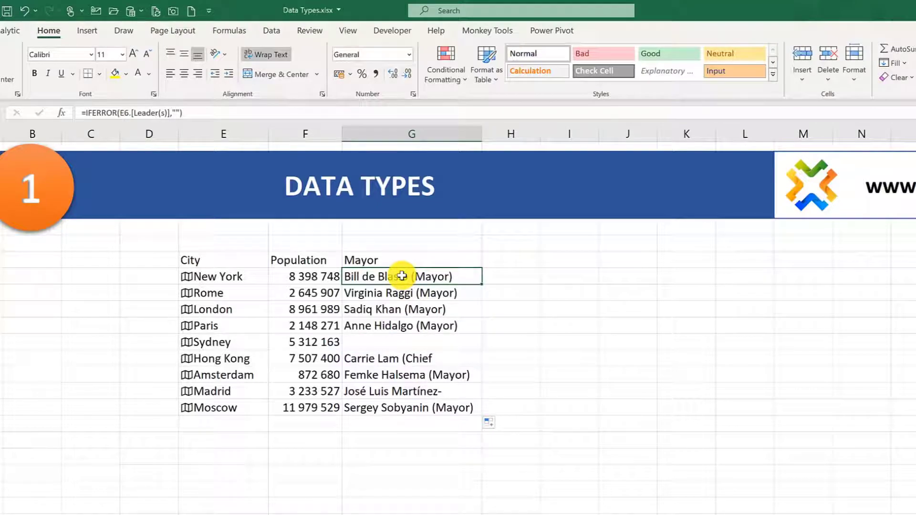
pyautogui.click(90, 30)
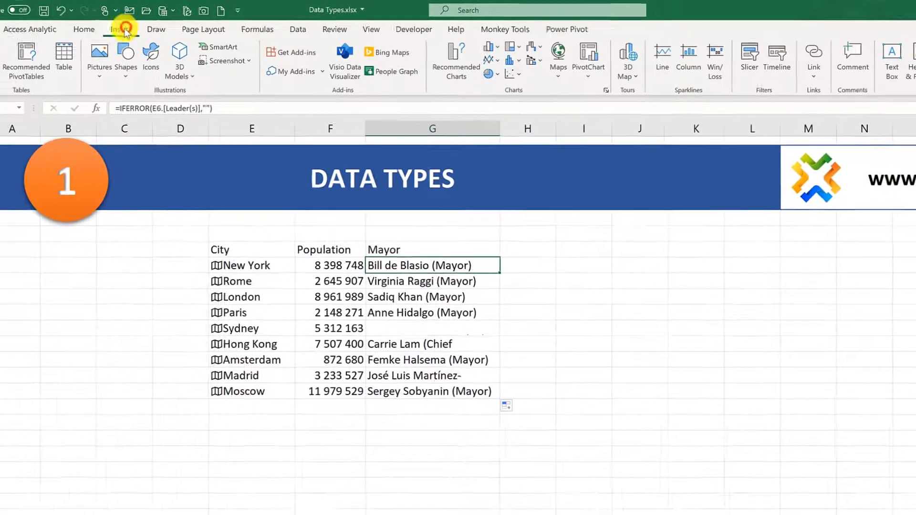
pyautogui.click(64, 60)
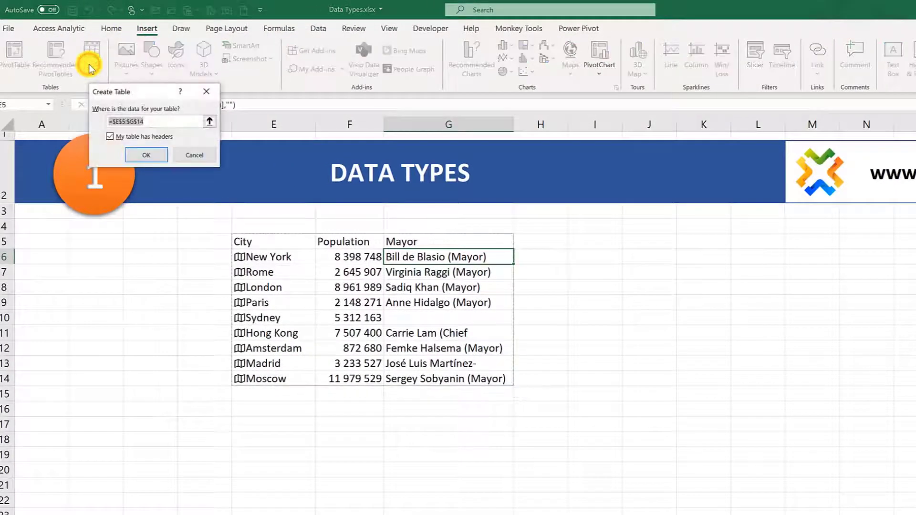
pyautogui.moveTo(160, 89); pyautogui.dragTo(502, 233)
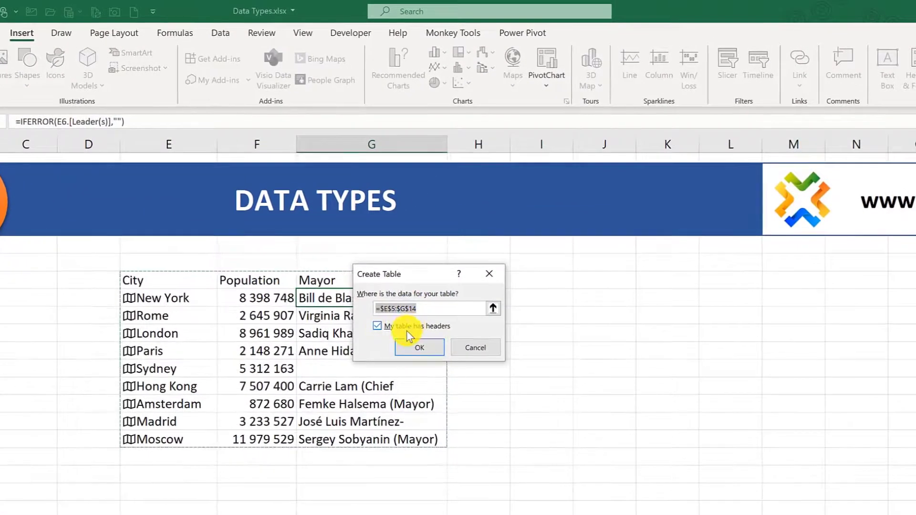
pyautogui.click(425, 350)
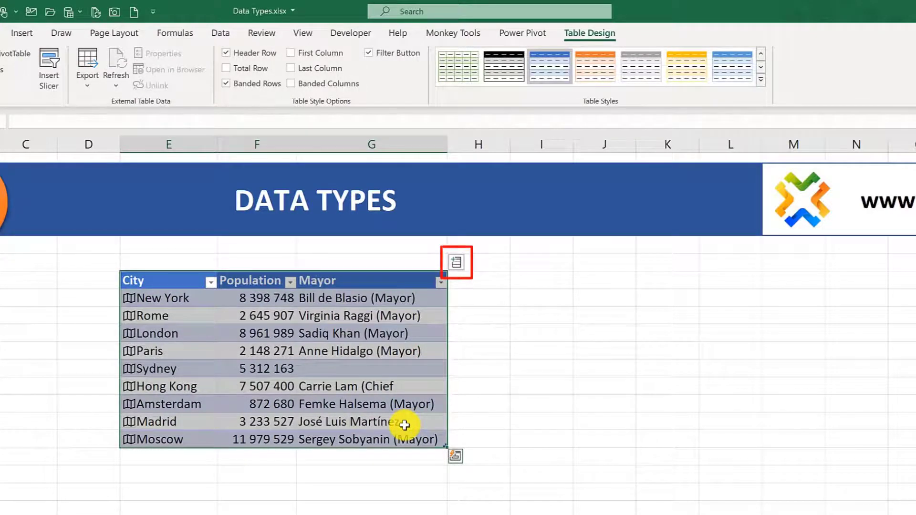
# Step: Add an Area column to the table from the cities' Geography fields
pyautogui.click(457, 265)
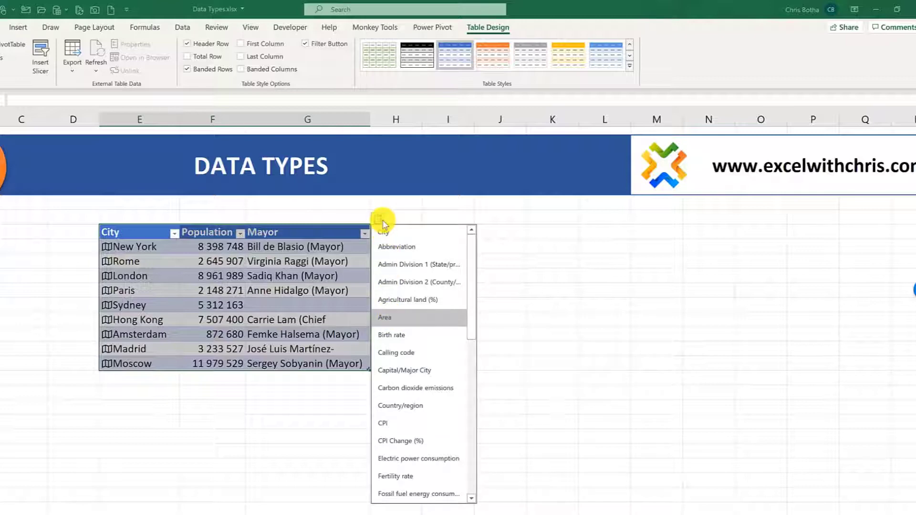
pyautogui.click(390, 316)
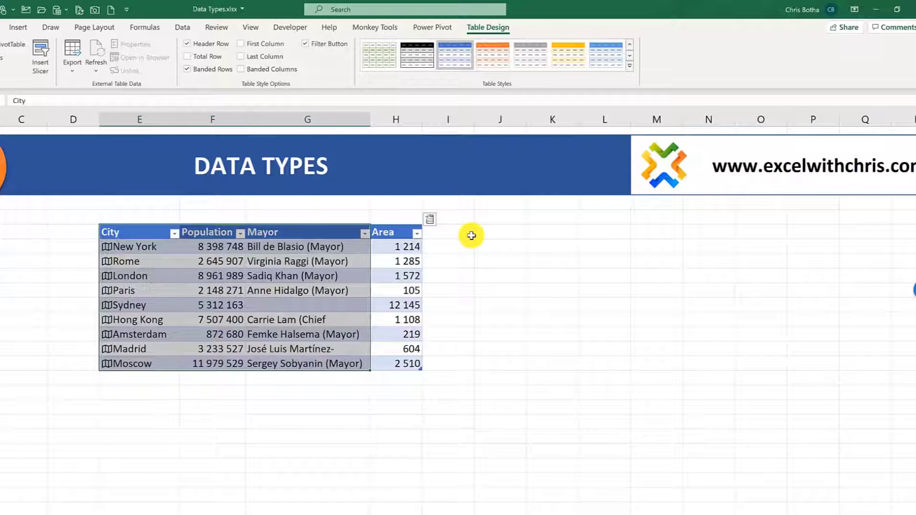
pyautogui.click(424, 229)
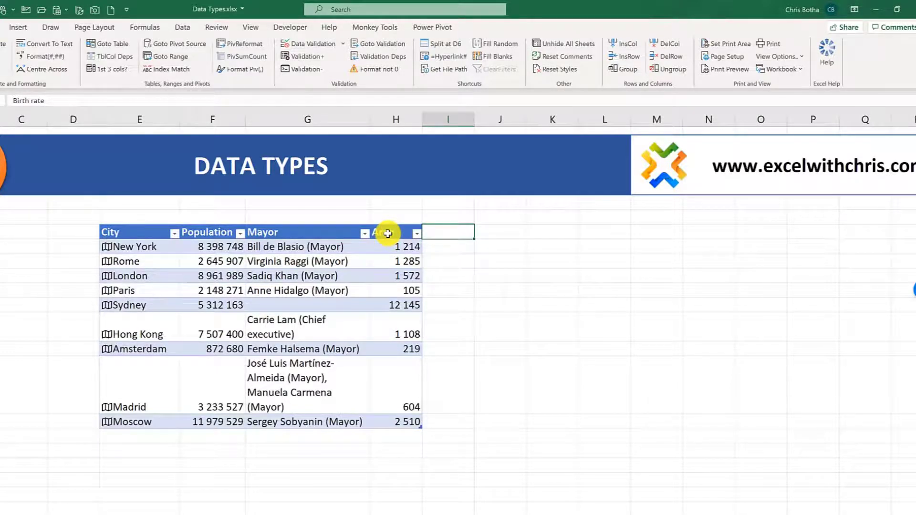
# Step: Delete the Area column from the city table
pyautogui.click(387, 233)
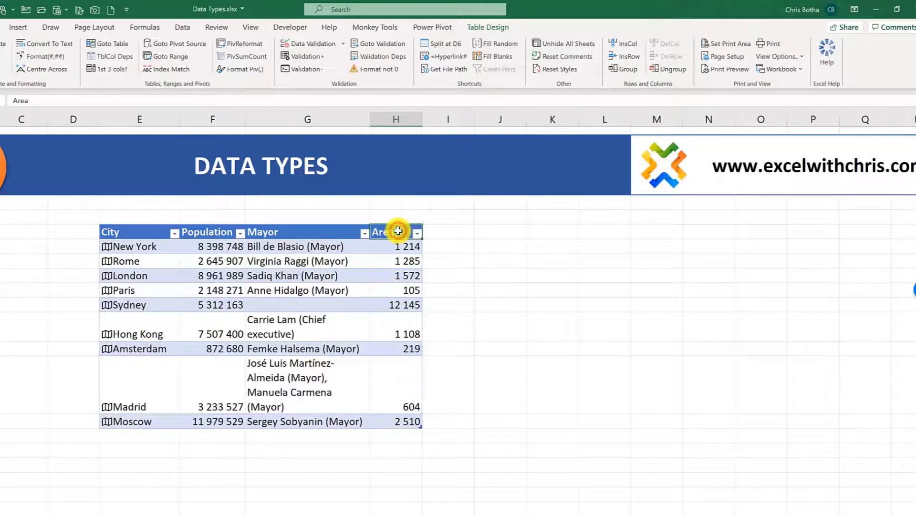
pyautogui.rightClick(398, 232)
pyautogui.moveTo(449, 380)
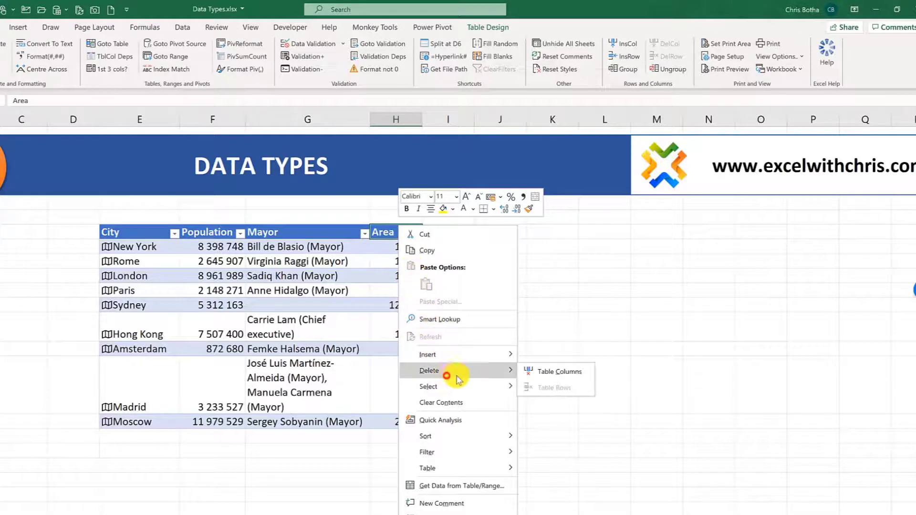
pyautogui.click(540, 377)
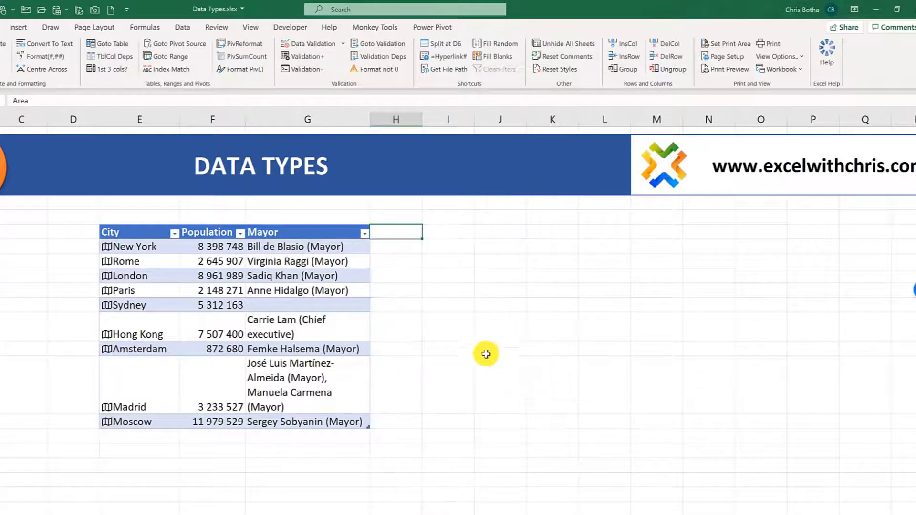
# Step: Sort the city table by the City column's Area field, from largest to smallest
pyautogui.click(175, 234)
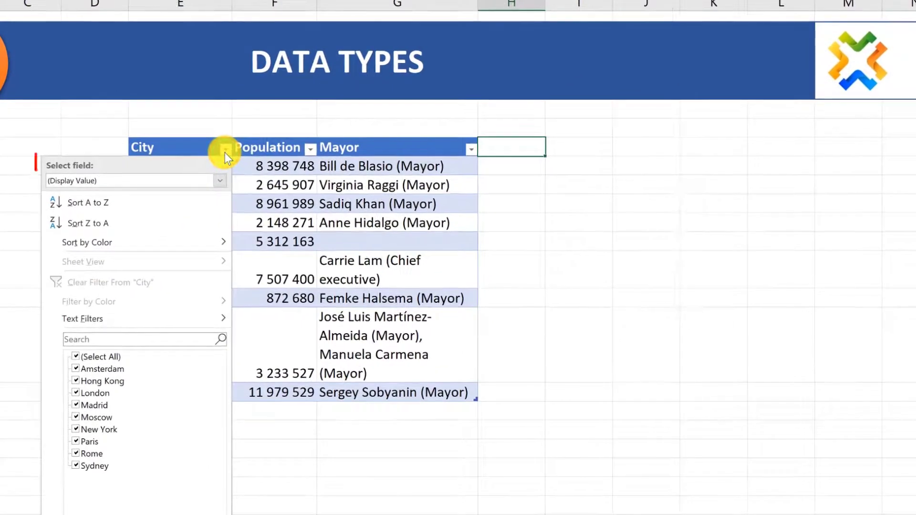
pyautogui.click(220, 180)
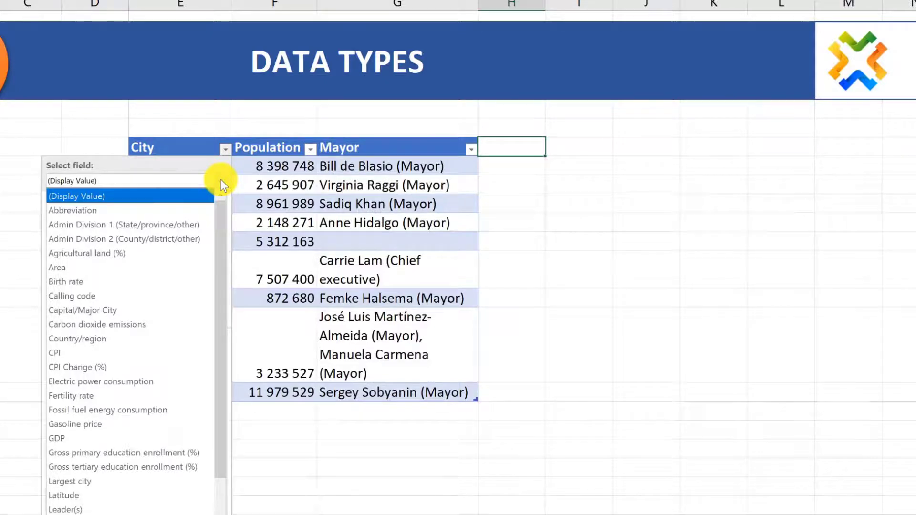
pyautogui.click(123, 268)
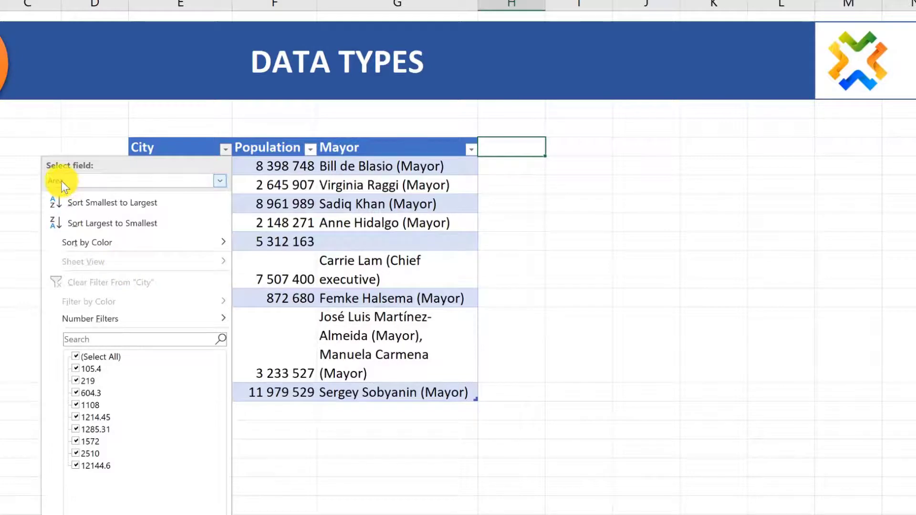
pyautogui.click(109, 224)
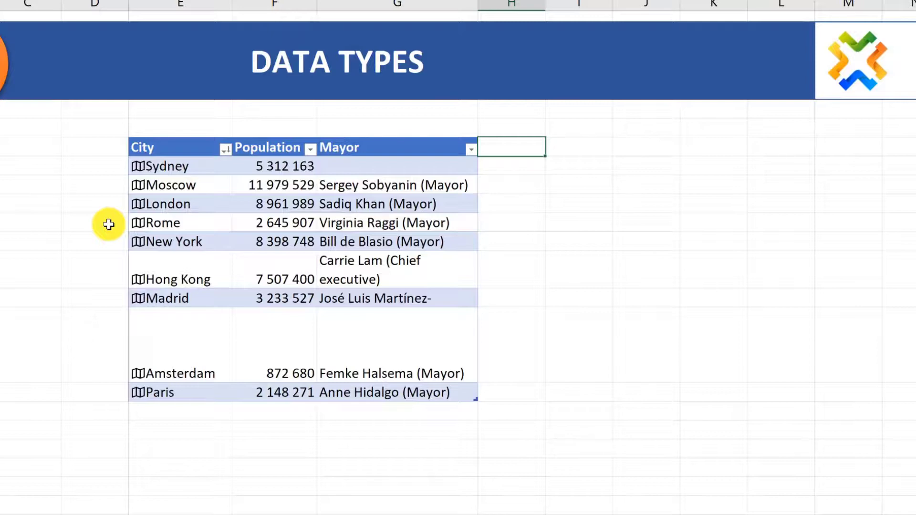
# Step: Enter the country names America in J5 and Russia in J6, and select both cells
pyautogui.click(635, 149)
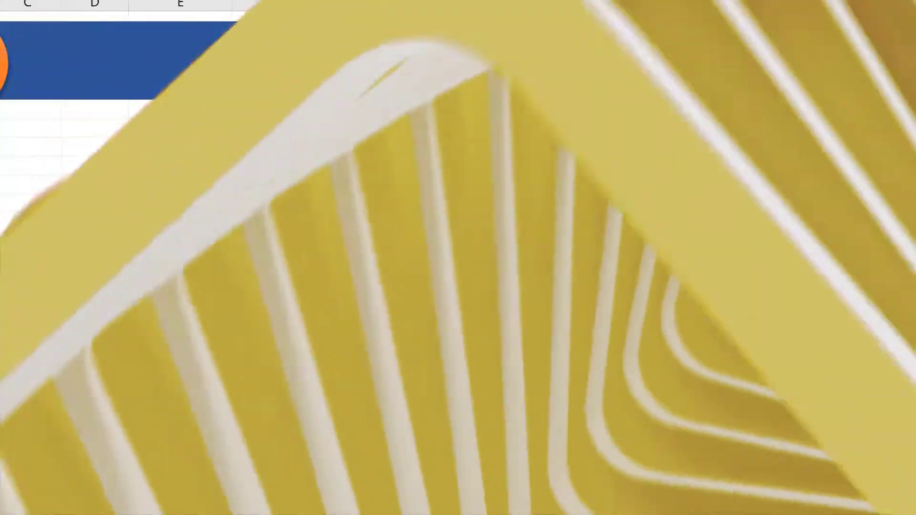
pyautogui.write('America')
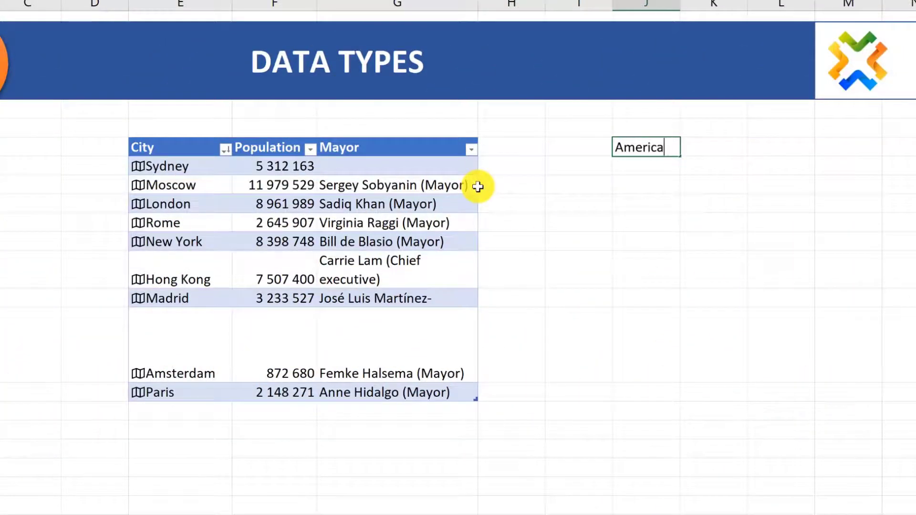
pyautogui.press('Return')
pyautogui.write('Russ')
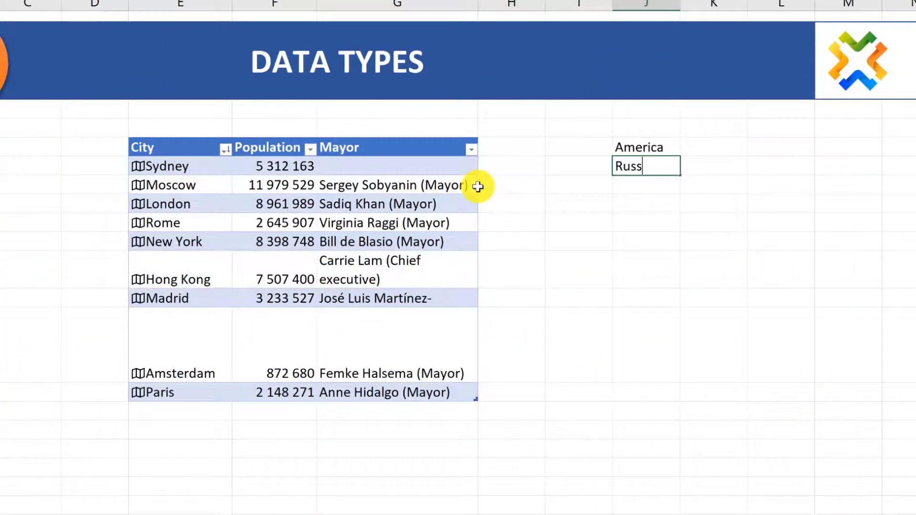
pyautogui.write('ia')
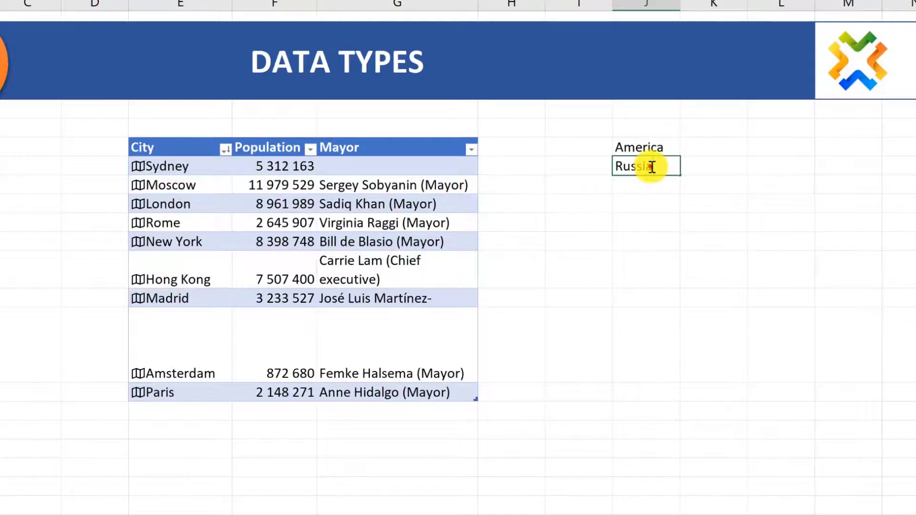
pyautogui.moveTo(639, 146); pyautogui.dragTo(638, 169)
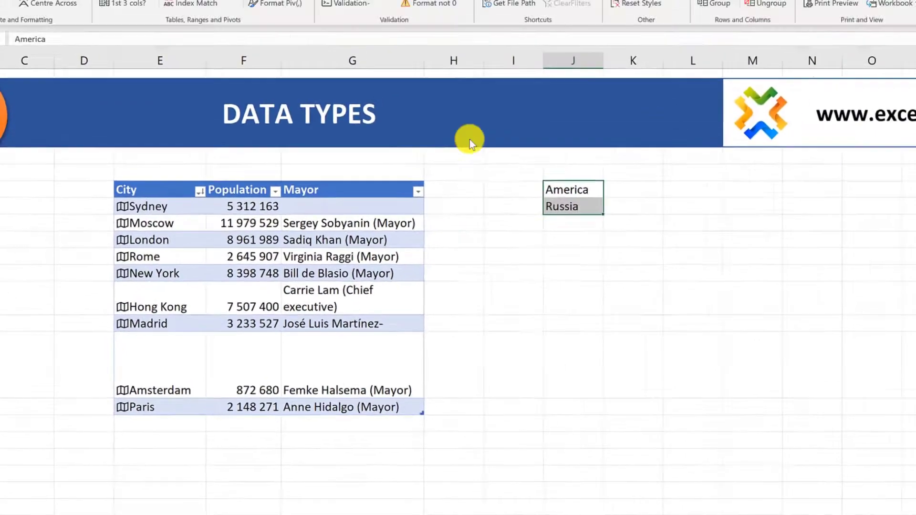
# Step: Convert the country names in J5:J6 to the Geography data type and widen column J to fit them
pyautogui.click(183, 28)
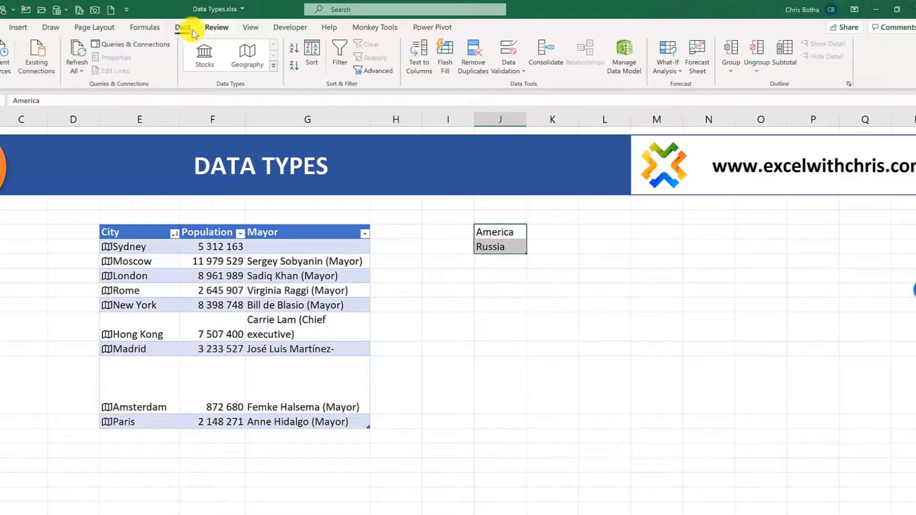
pyautogui.click(248, 64)
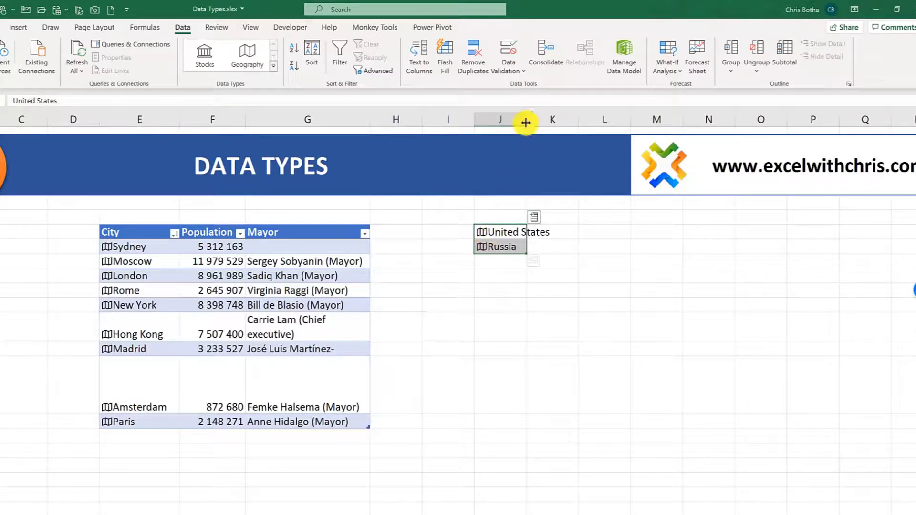
pyautogui.moveTo(525, 123); pyautogui.dragTo(559, 135)
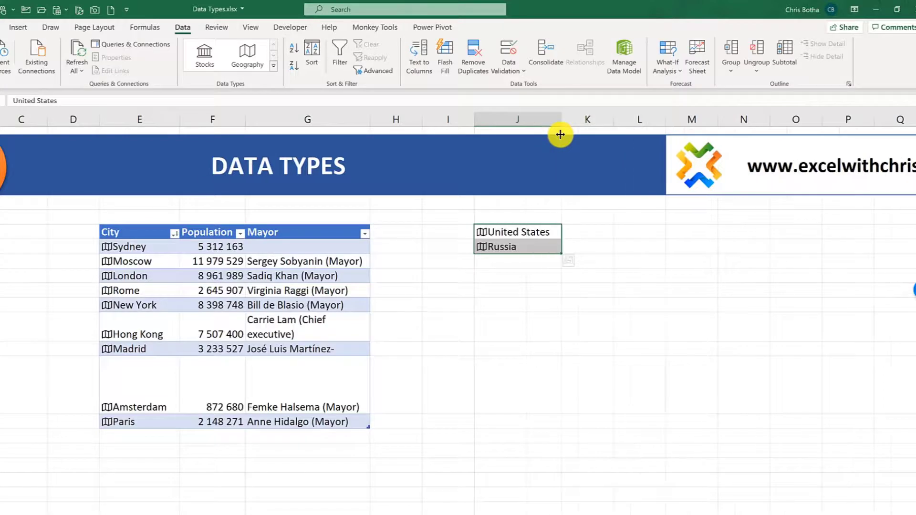
# Step: Enter a formula in K5 that returns the Capital/Major City field of J5, and fill it down to K6
pyautogui.click(585, 236)
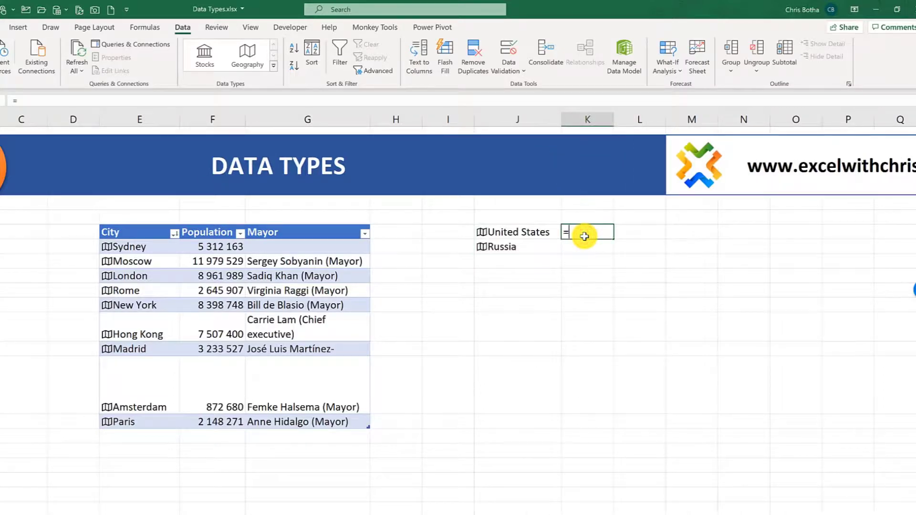
pyautogui.write('=')
pyautogui.click(536, 233)
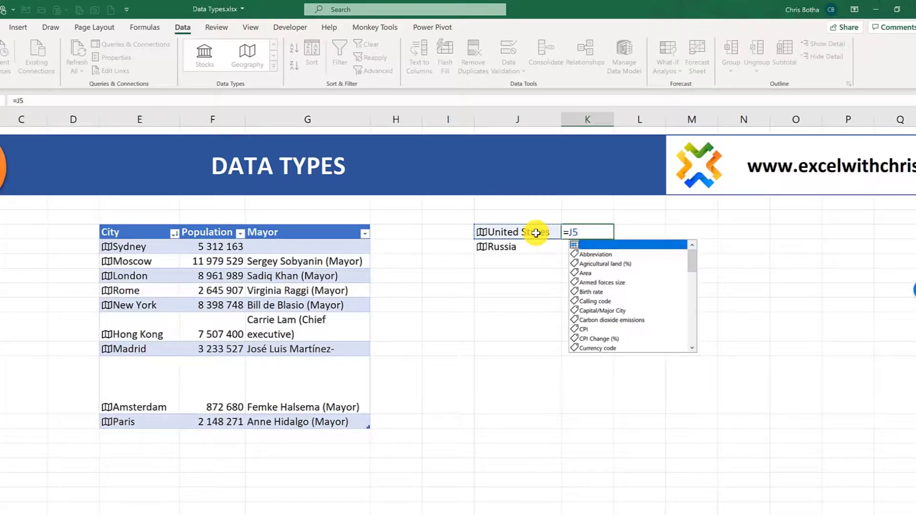
pyautogui.click(607, 313)
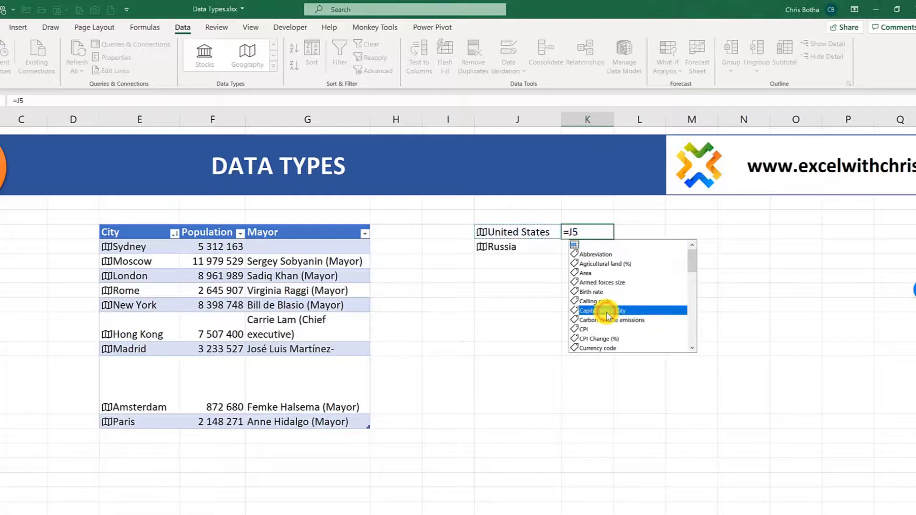
pyautogui.press('Return')
pyautogui.click(583, 230)
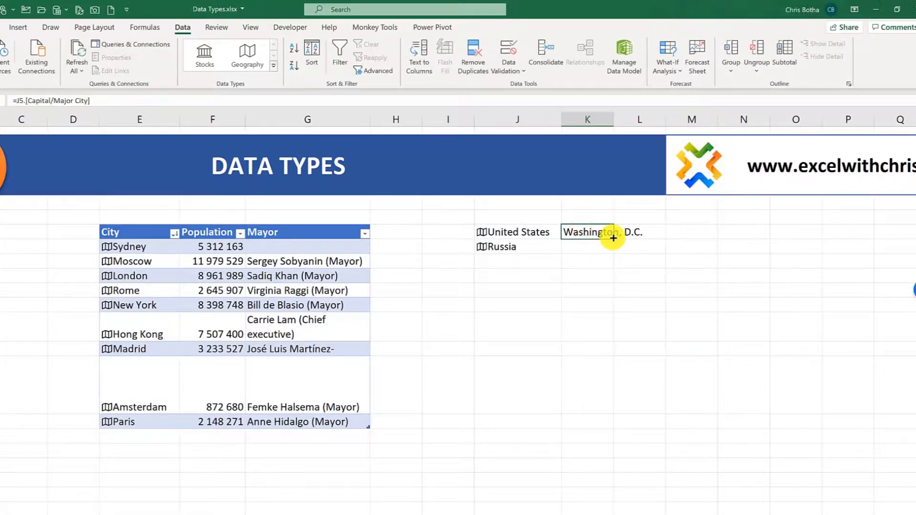
pyautogui.moveTo(613, 238); pyautogui.dragTo(621, 258)
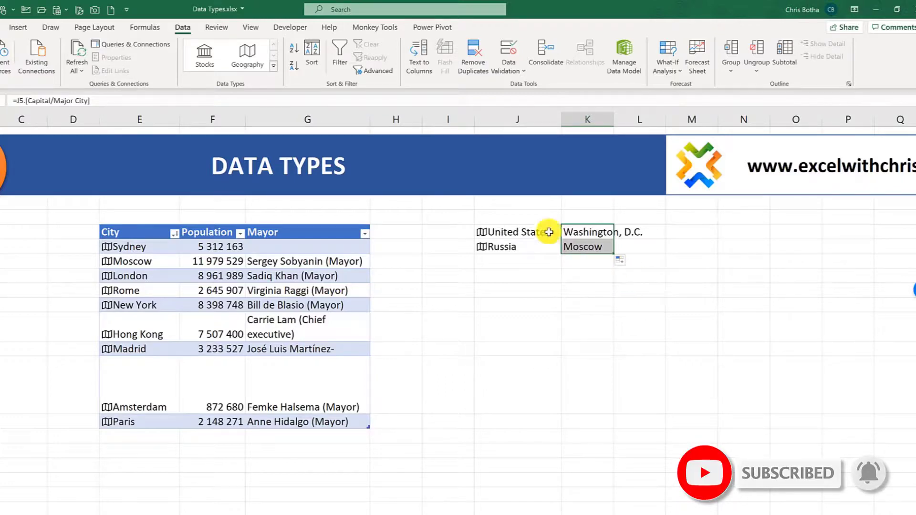
pyautogui.click(180, 27)
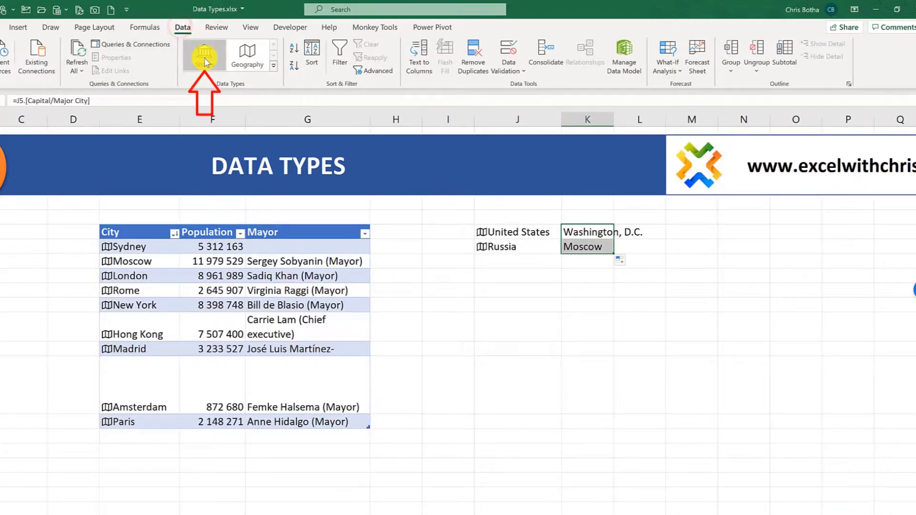